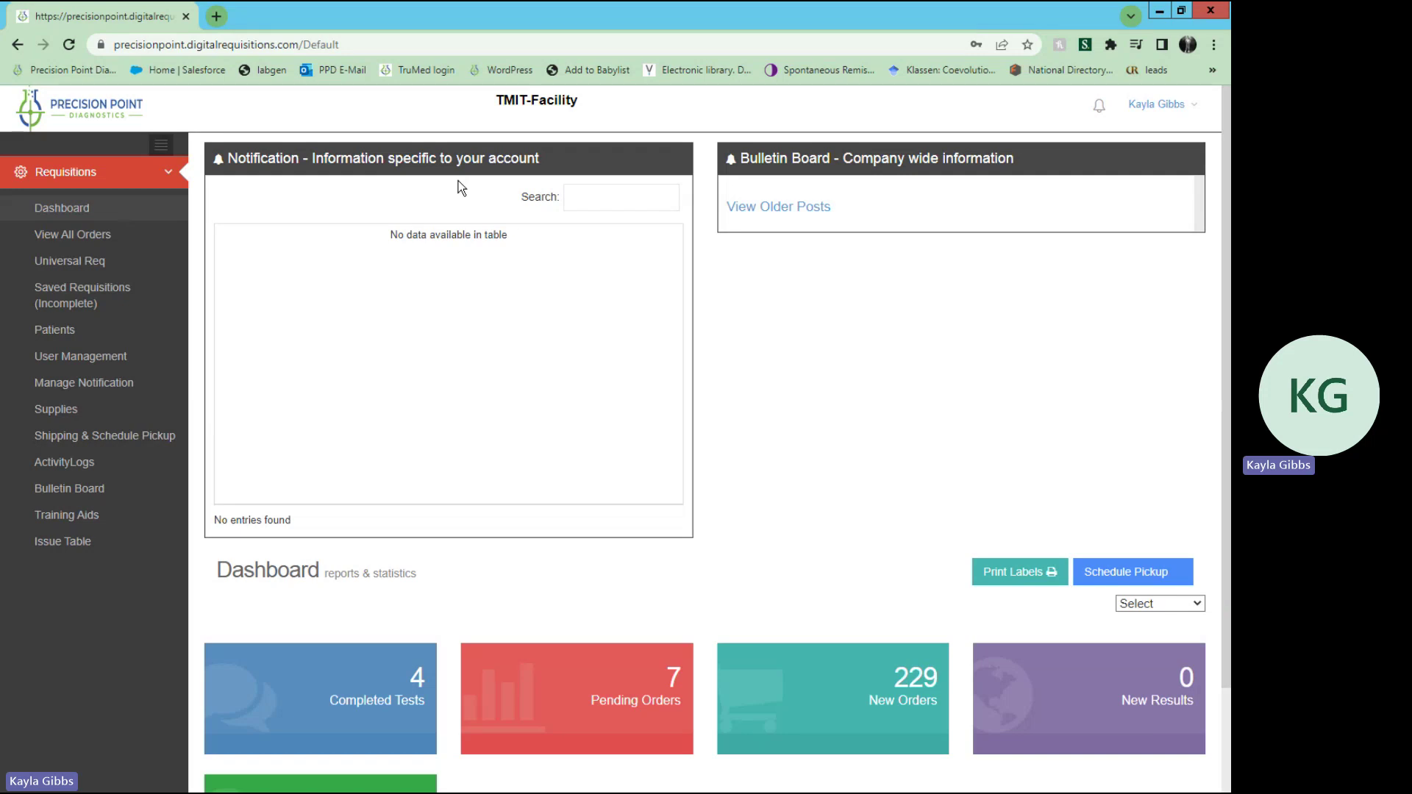
Step: Open the Patients list and search it by the patient's first and last name
click(105, 331)
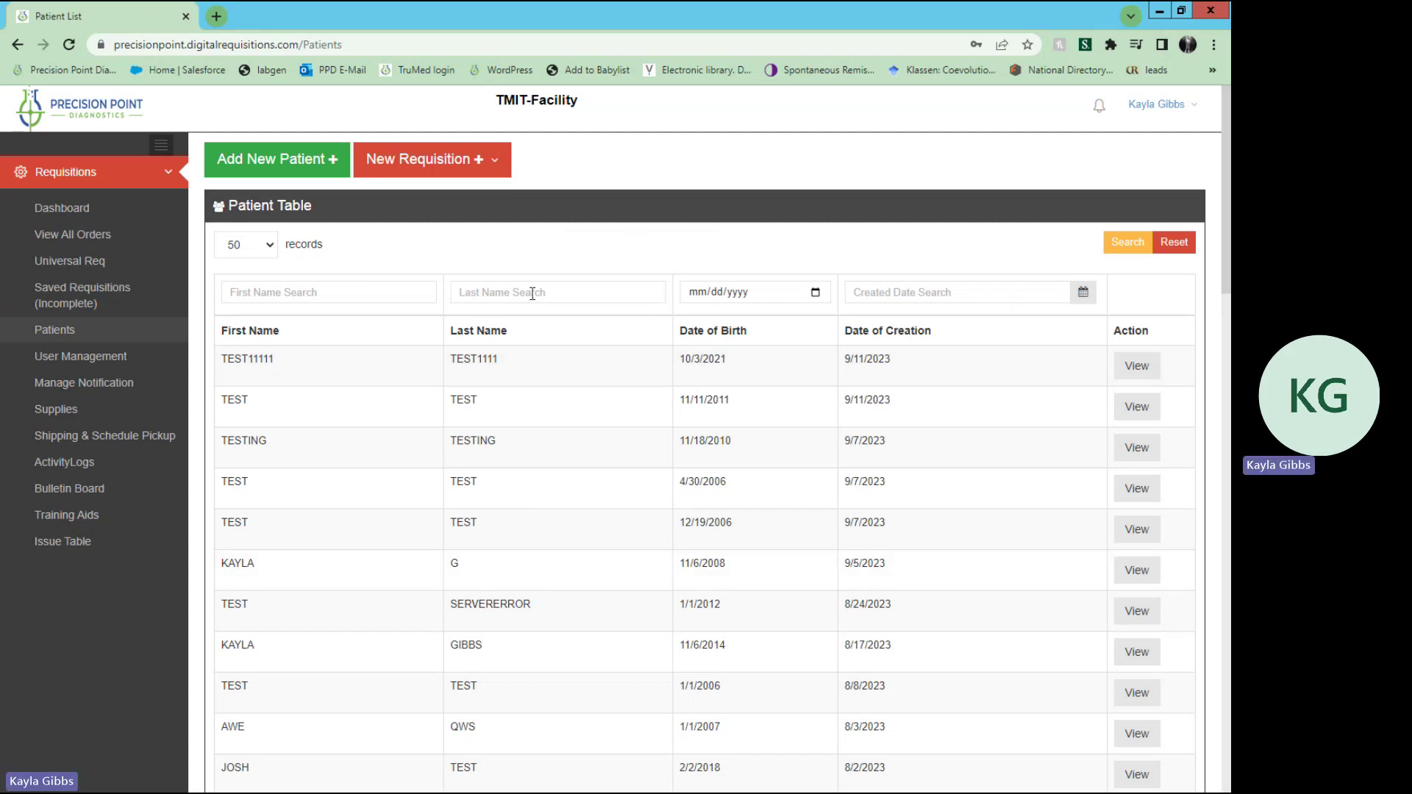
click(328, 299)
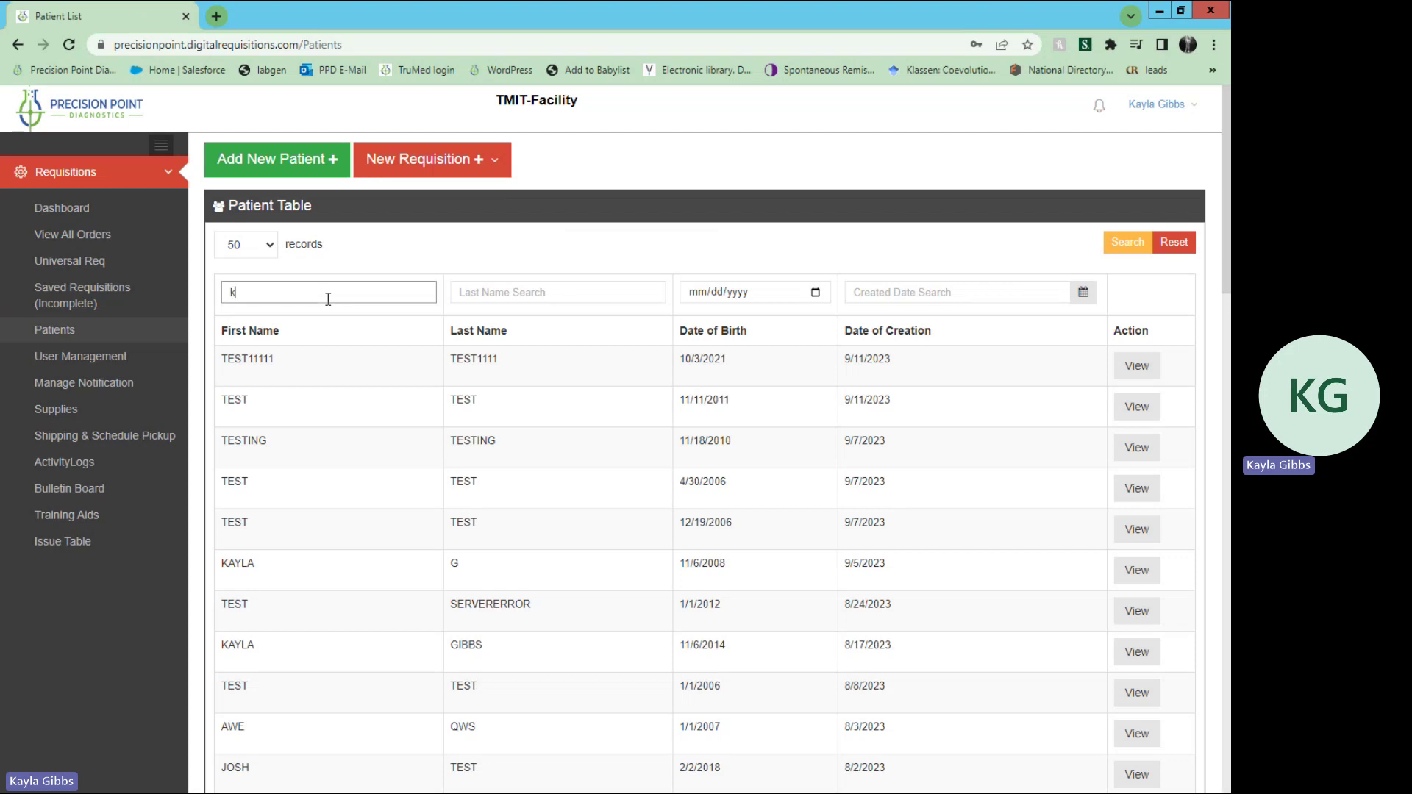
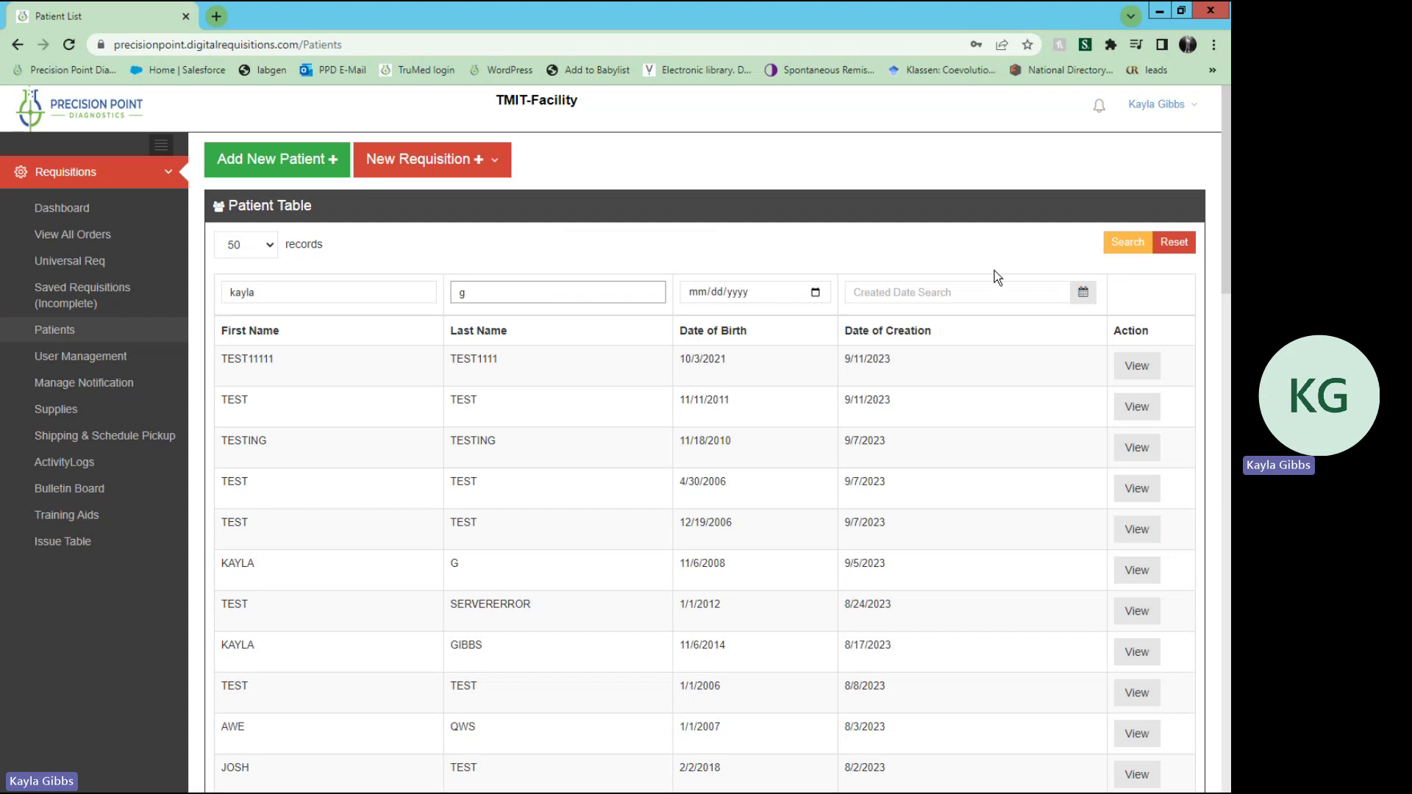
click(1116, 252)
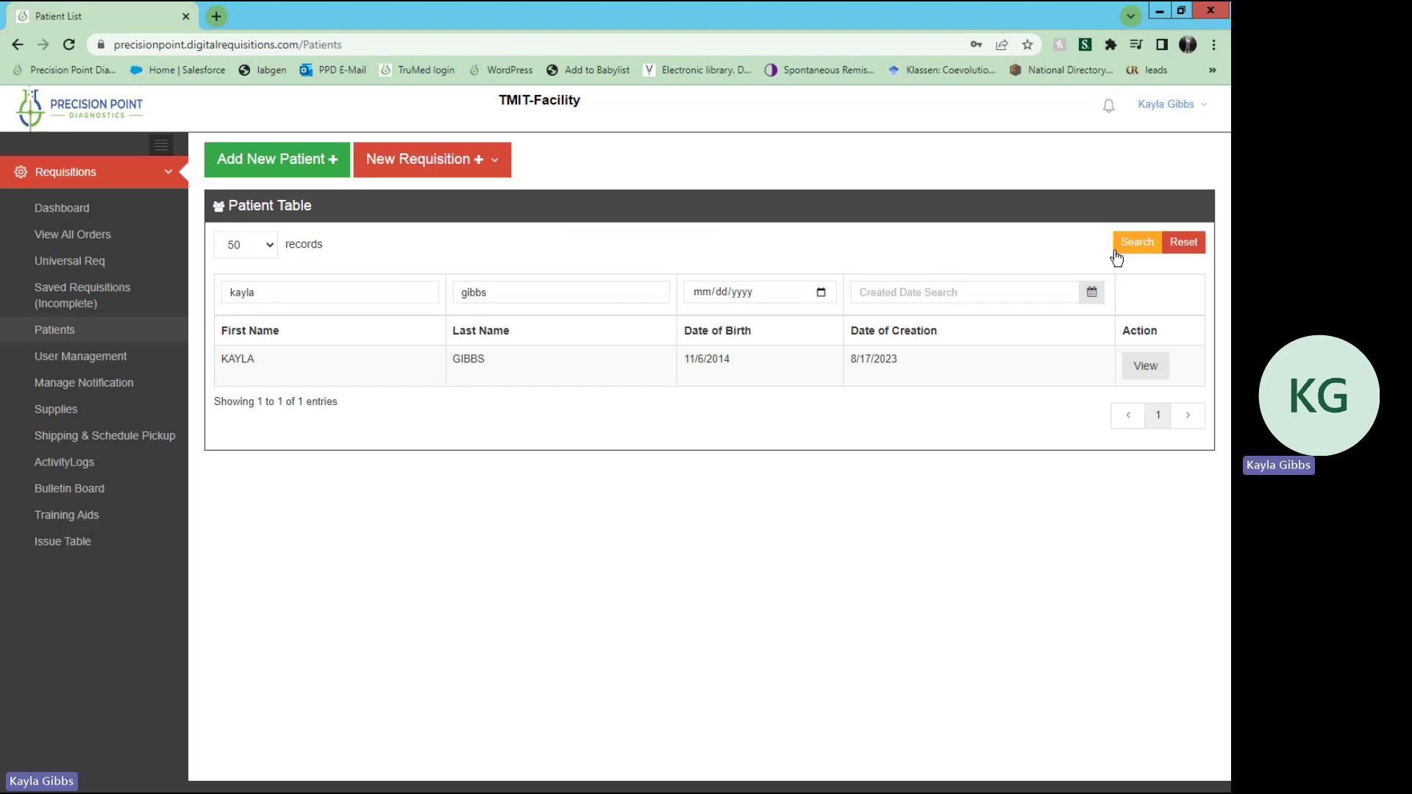
Step: View the matching patient's overview with its empty requisition table
click(1146, 368)
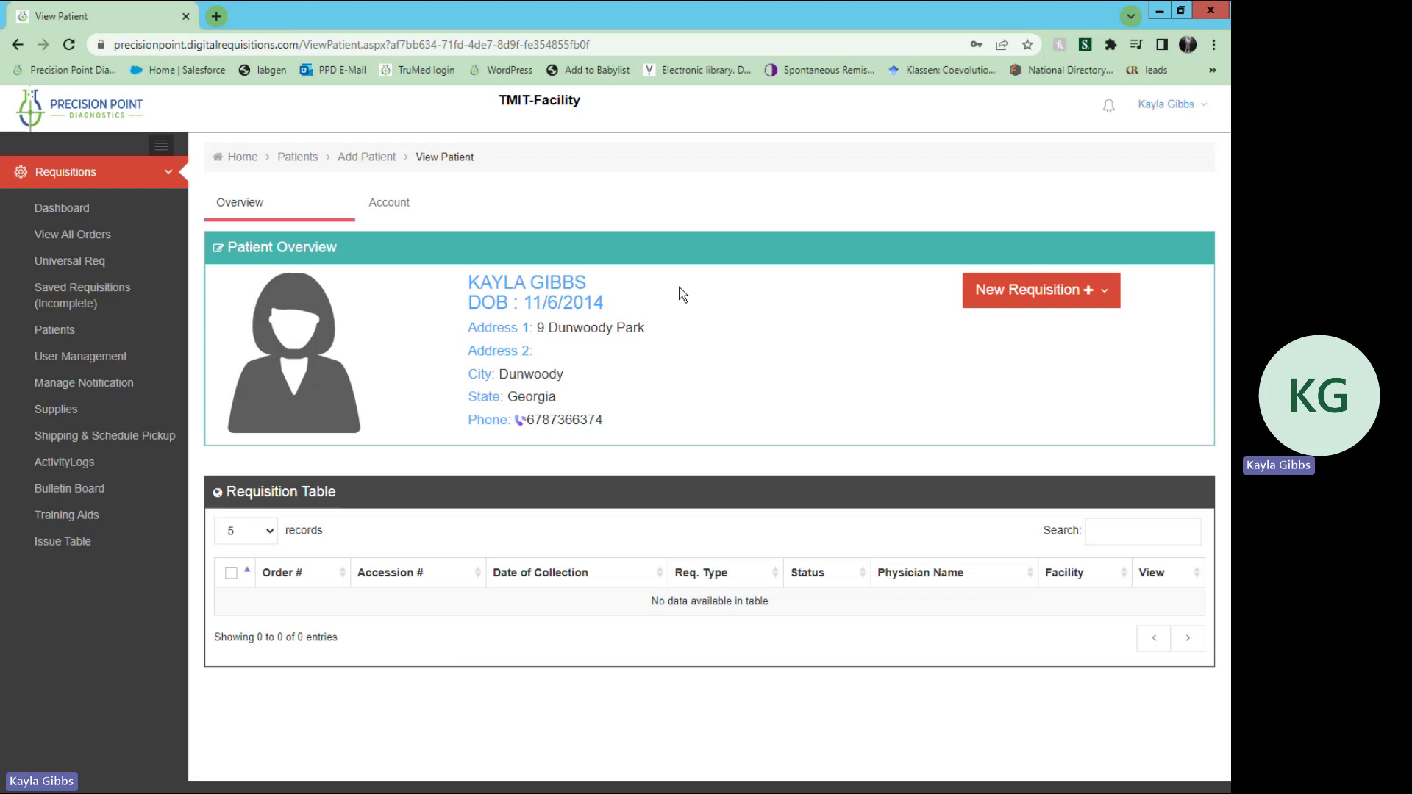
Step: Return to the patient list and search for the test patient by first and last name
click(289, 166)
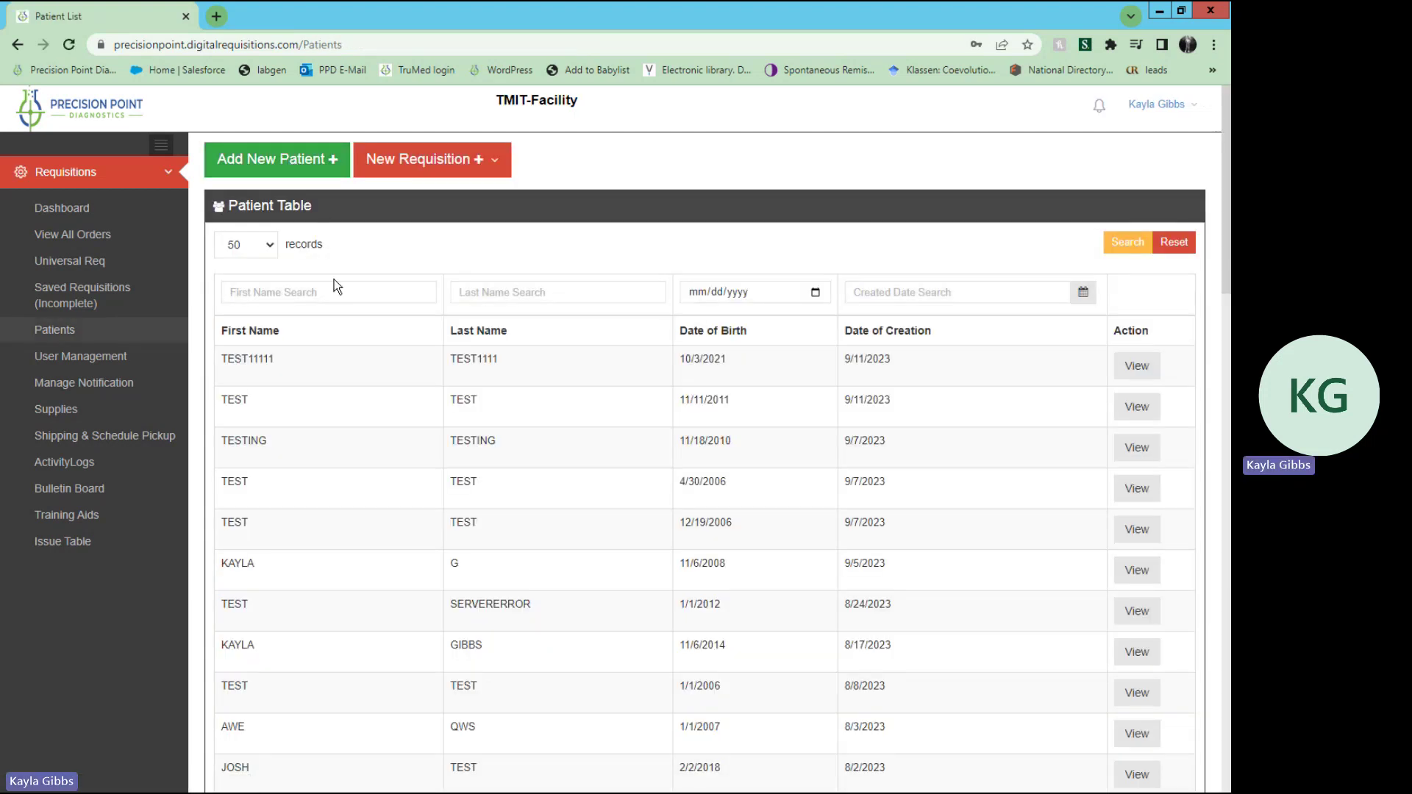
click(334, 291)
text(josh)
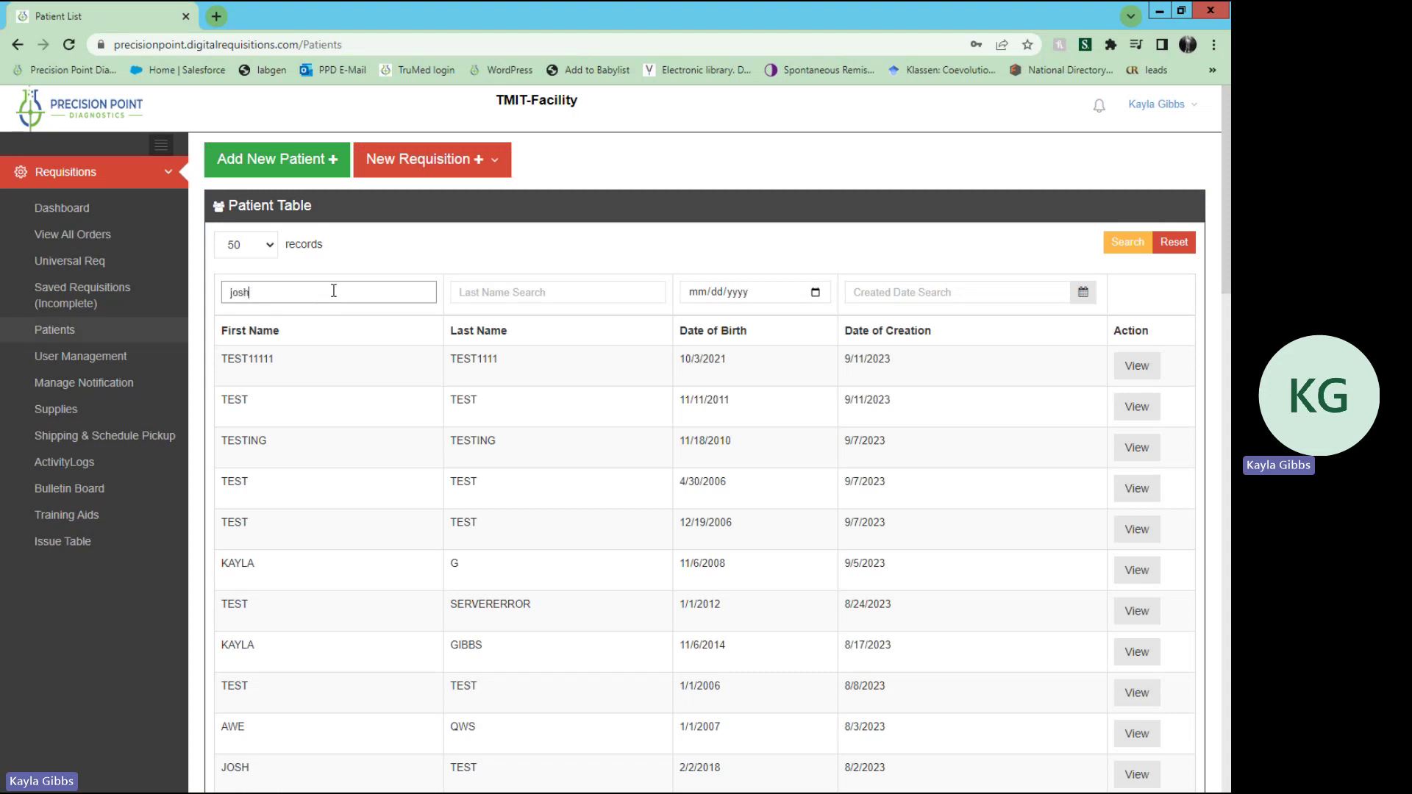
key(Tab)
text(test)
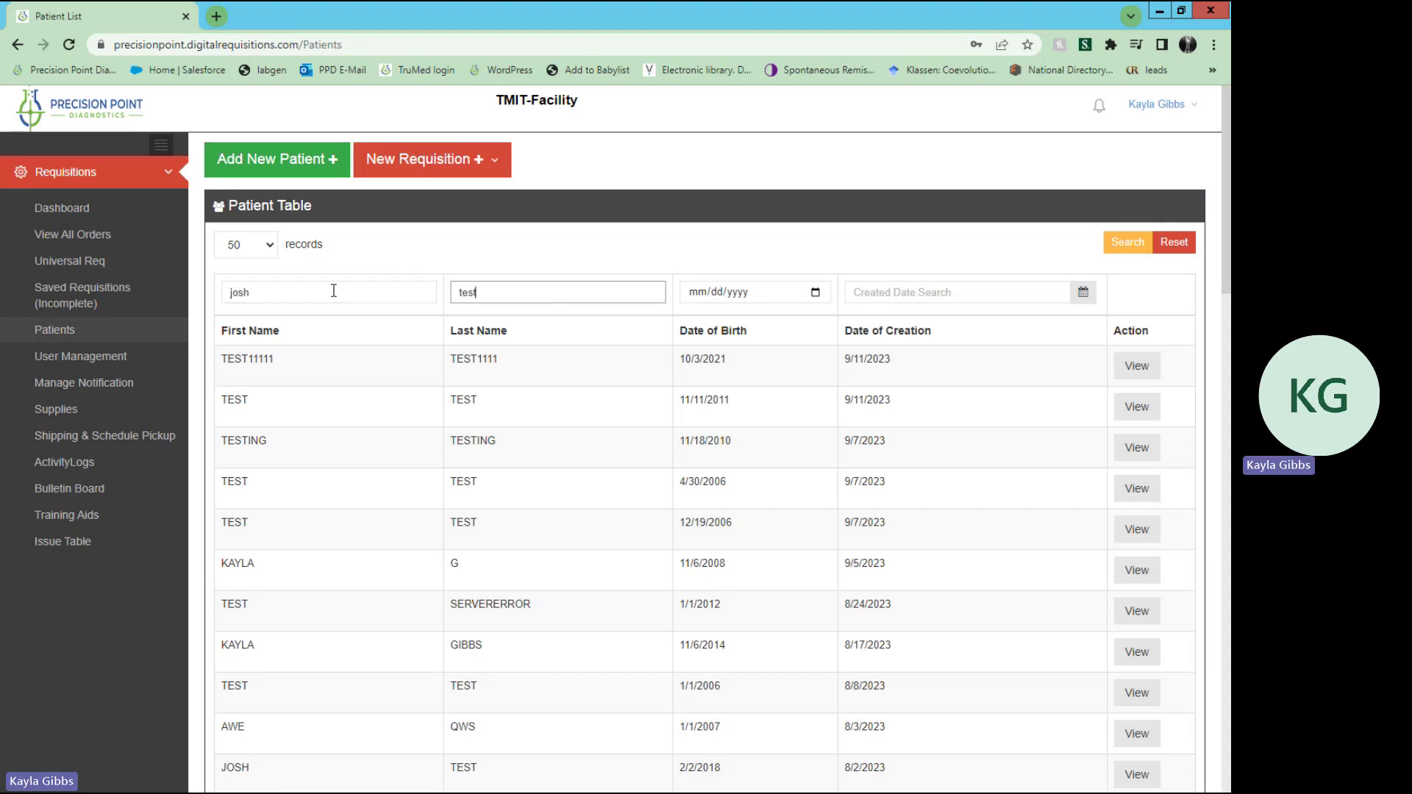
click(1133, 249)
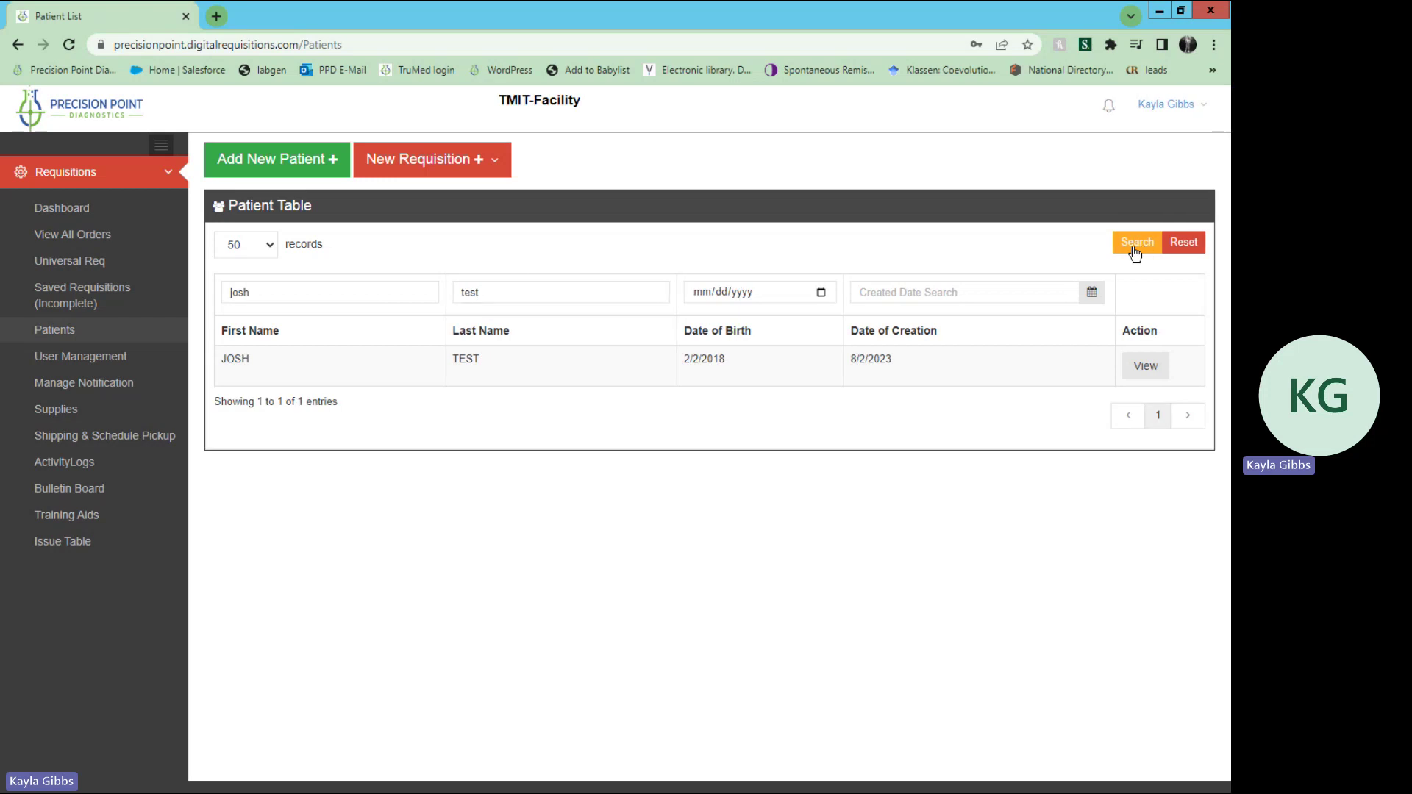
Step: View the test patient's overview, showing one PA88 requisition with status Specimen Collected
click(1167, 373)
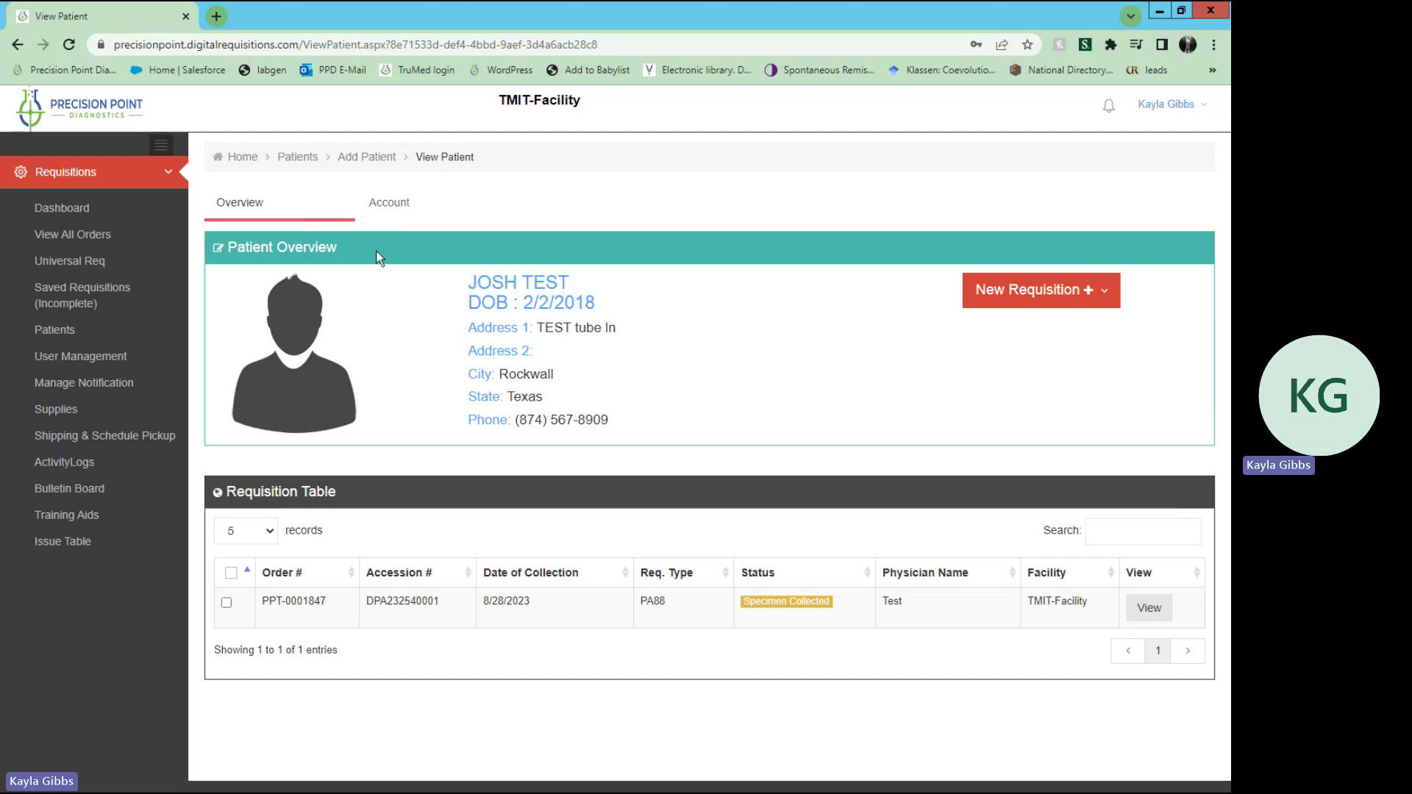
Step: Review the Account, Payment Details, File Upload and Personal Info sections, then return to Patients
click(396, 208)
scroll(581, 412, down, 2)
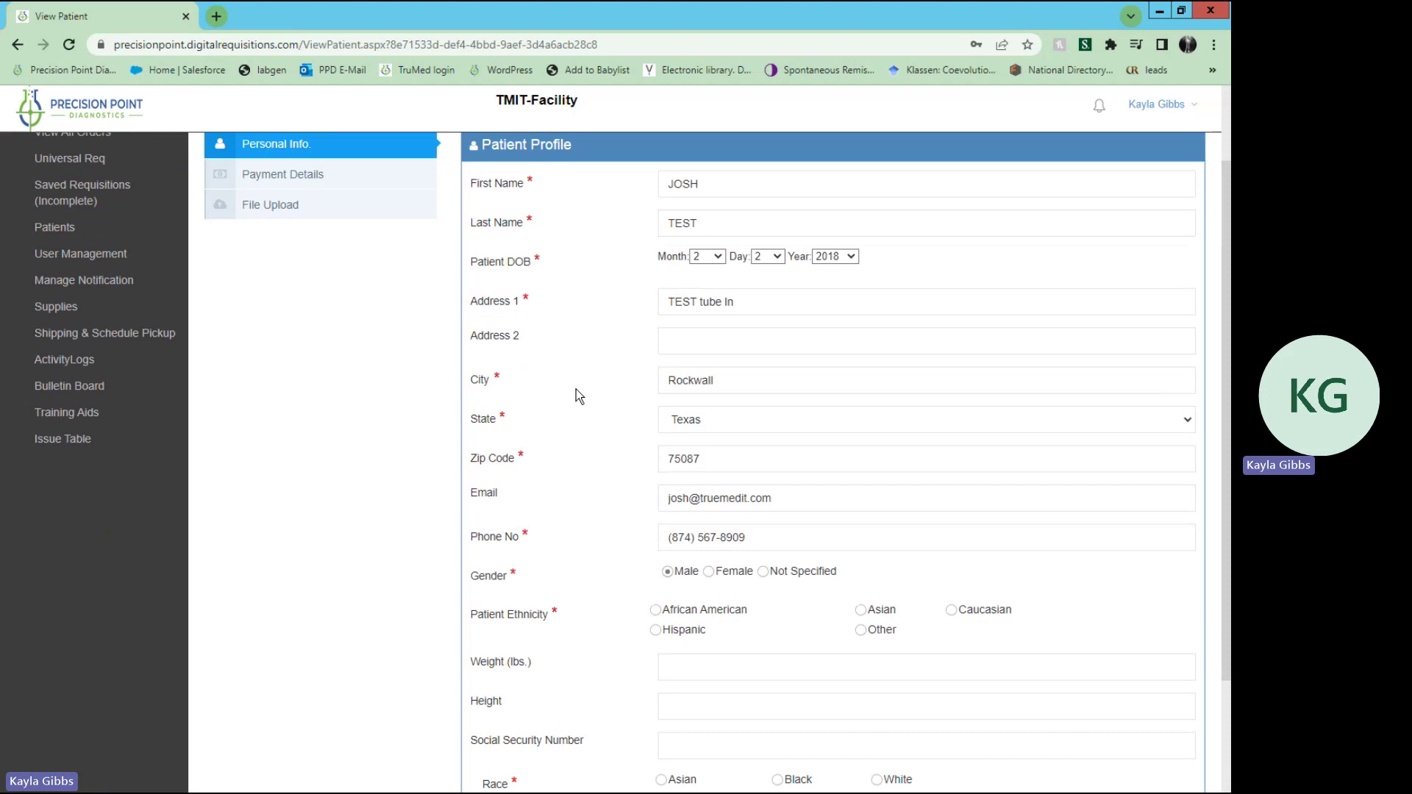
scroll(576, 390, down, 2)
scroll(576, 390, up, 4)
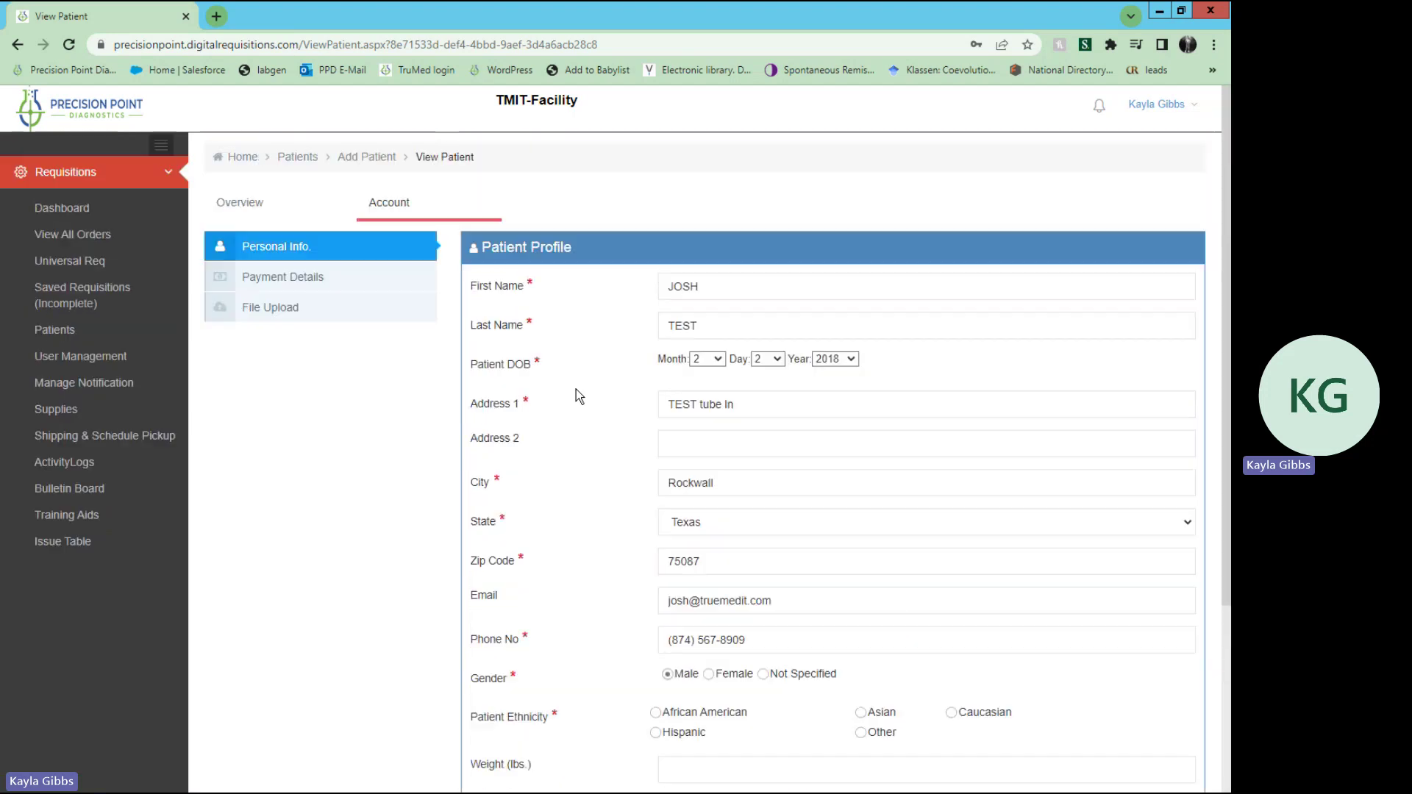
click(336, 289)
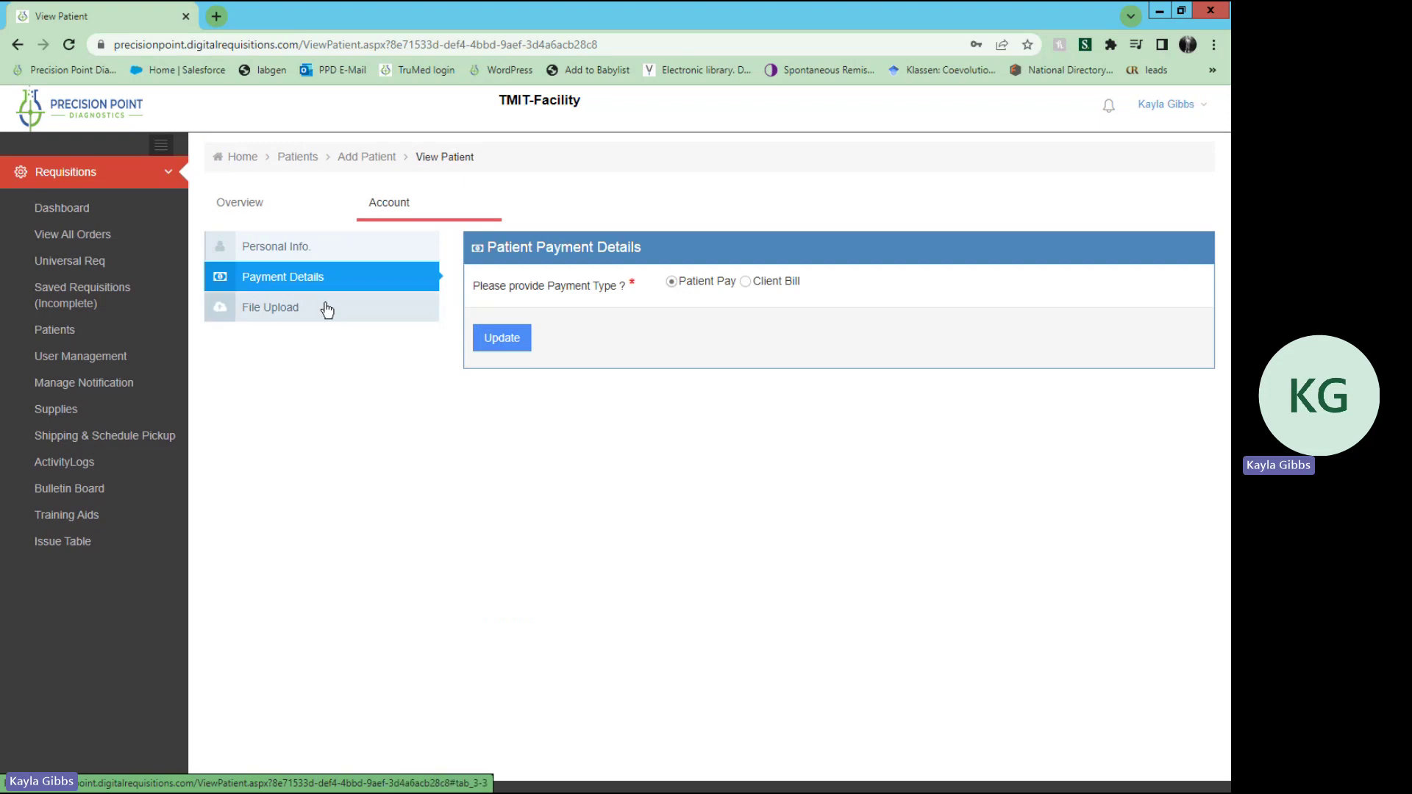
click(327, 310)
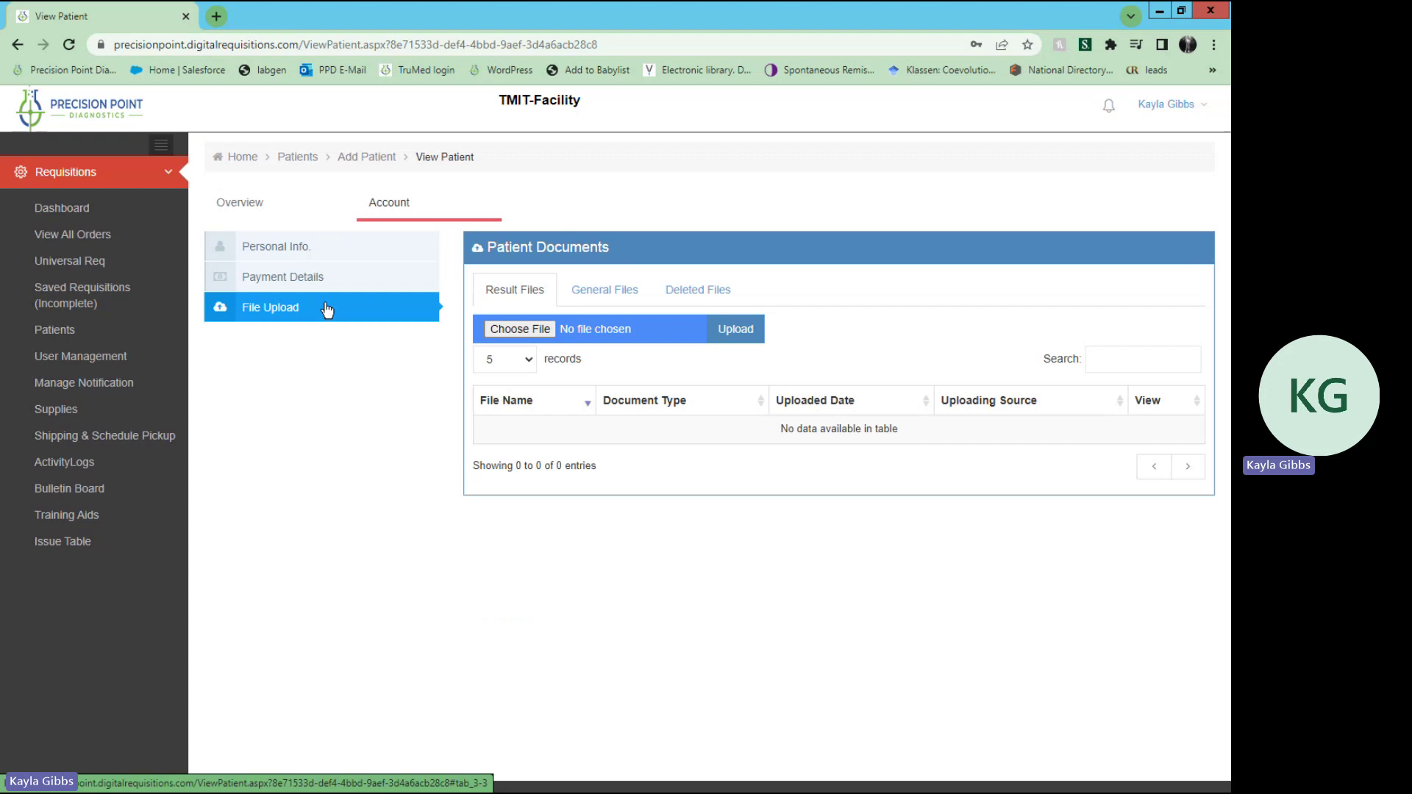
click(311, 247)
click(256, 213)
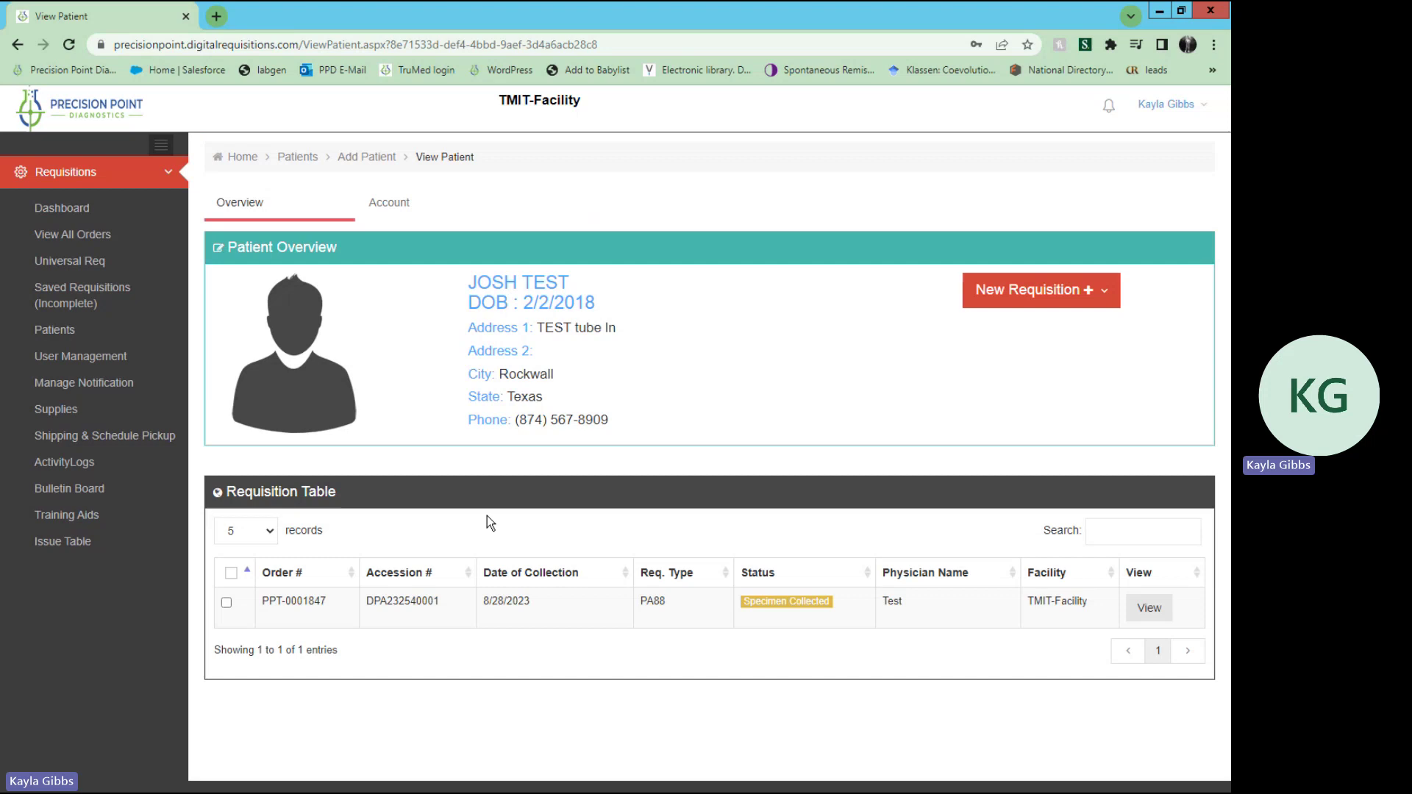
click(305, 163)
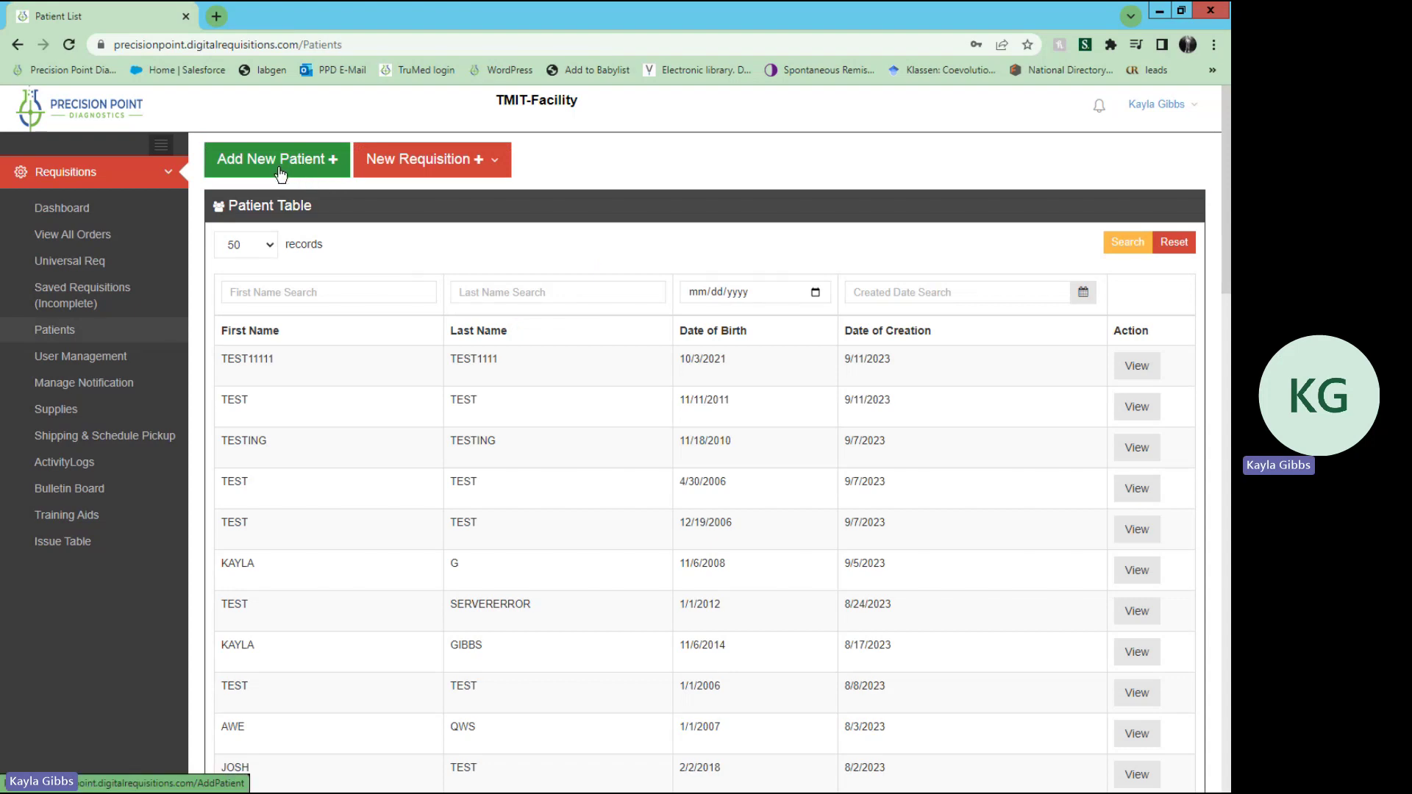
Step: Start a new patient record with first name 'Test 1'
click(282, 174)
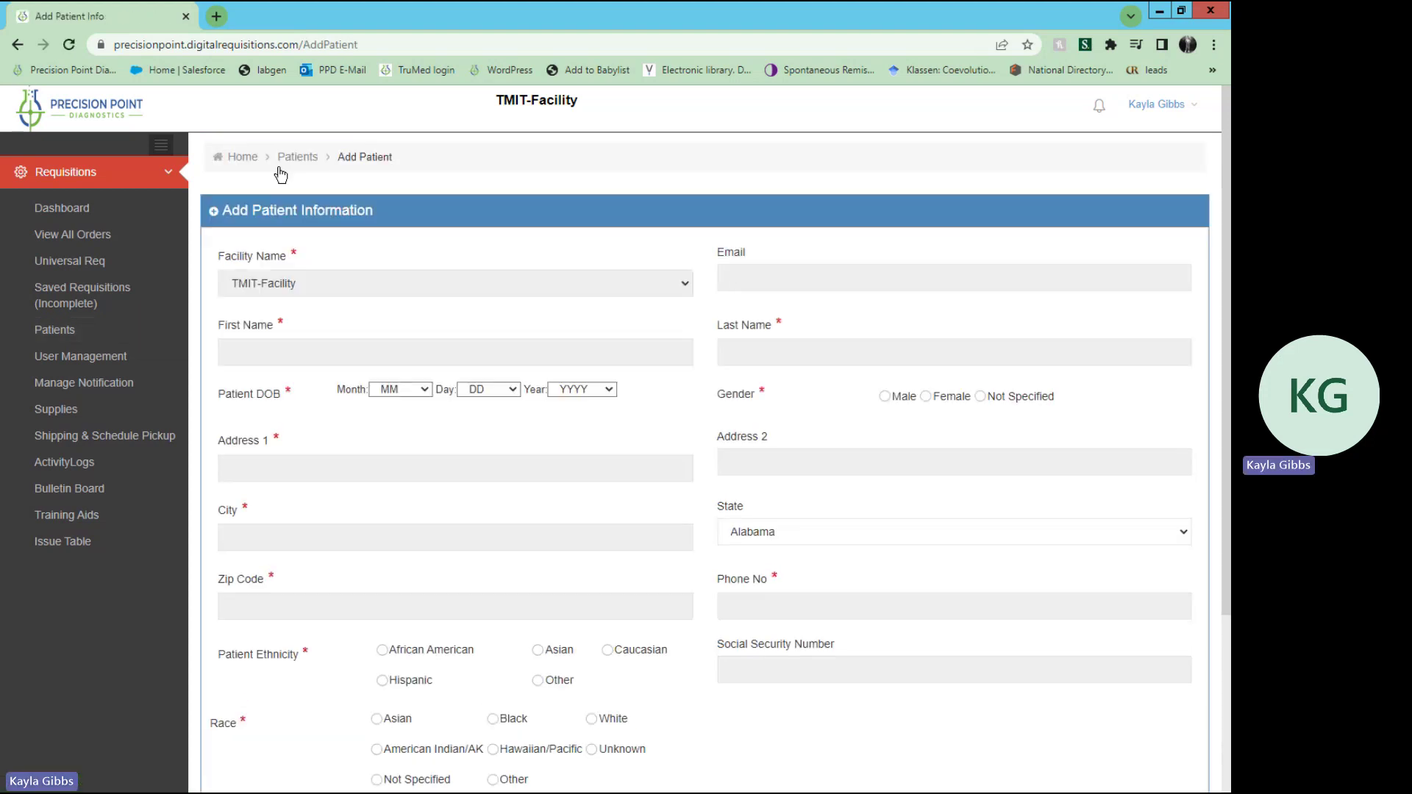
click(322, 356)
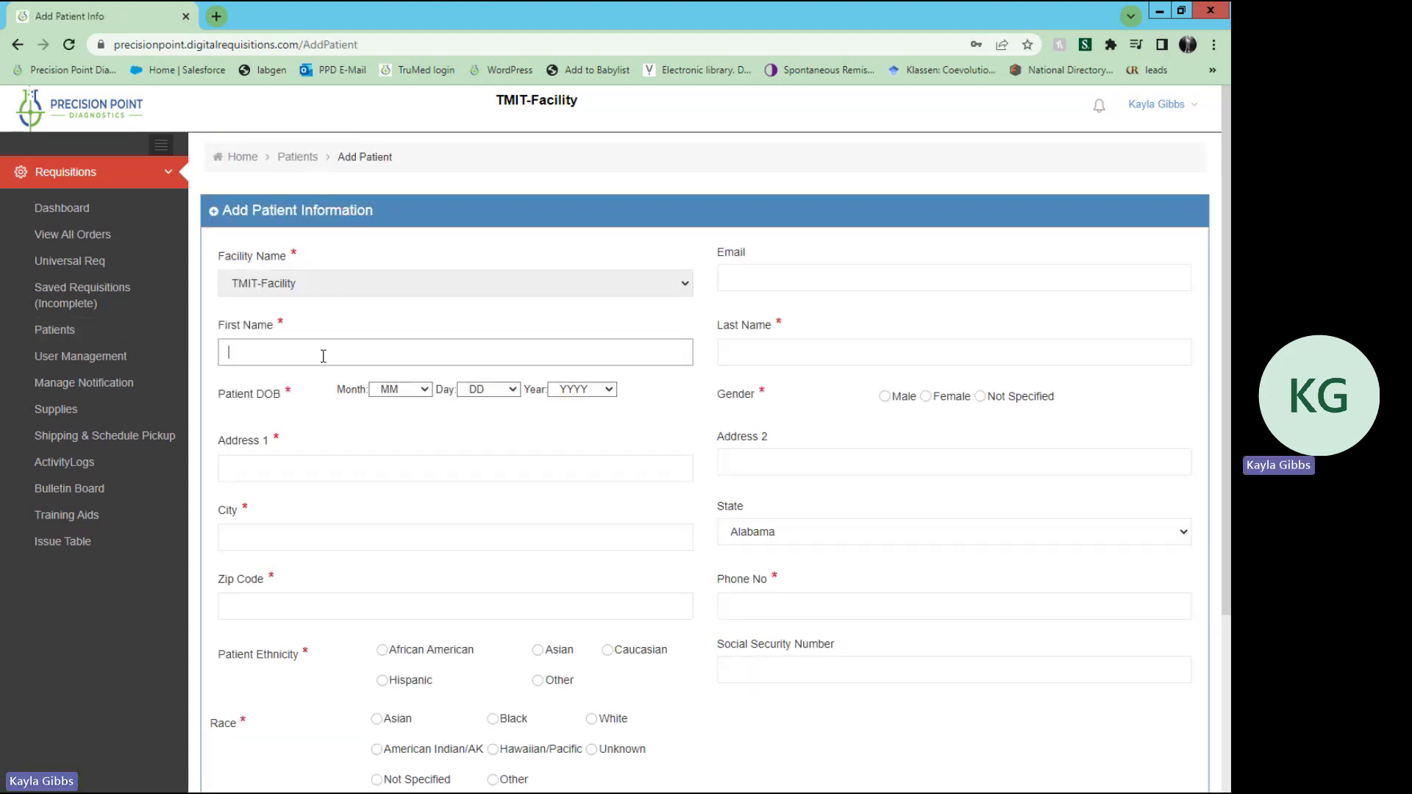
text(Test 1)
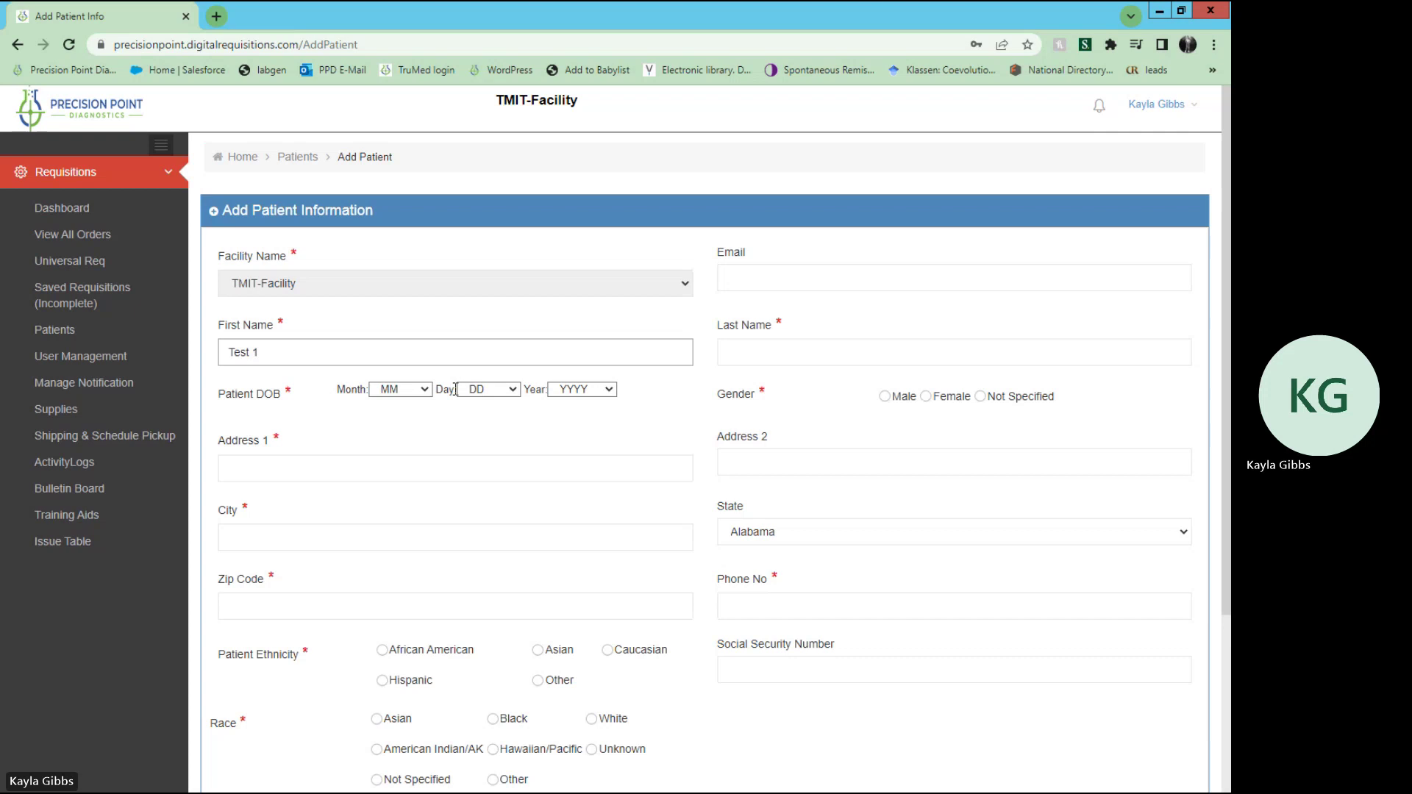
Step: Set the new patient's date of birth to month 9, day 5, year 2013
click(429, 397)
click(410, 519)
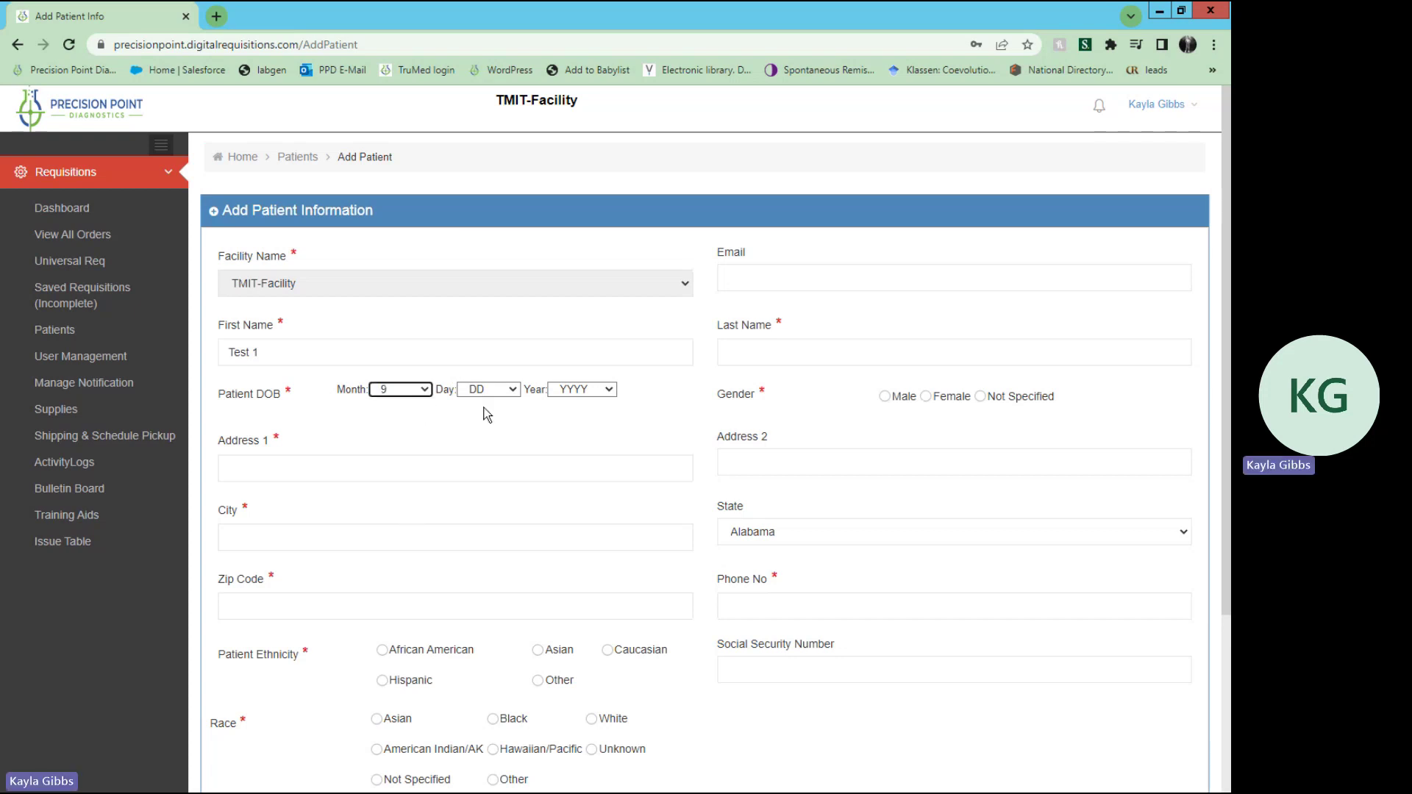
click(511, 390)
click(502, 476)
click(611, 391)
click(586, 553)
scroll(587, 556, down, 3)
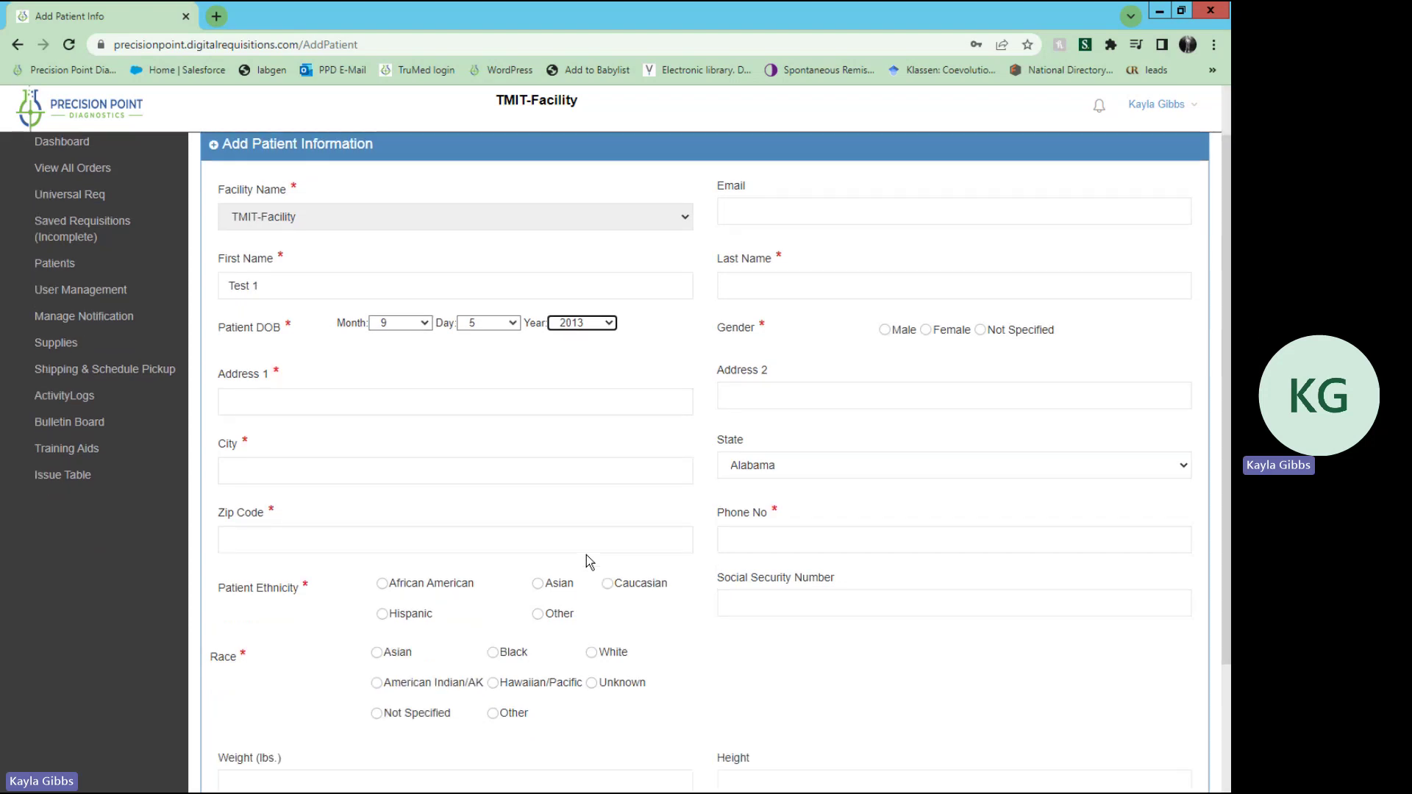
scroll(586, 555, up, 3)
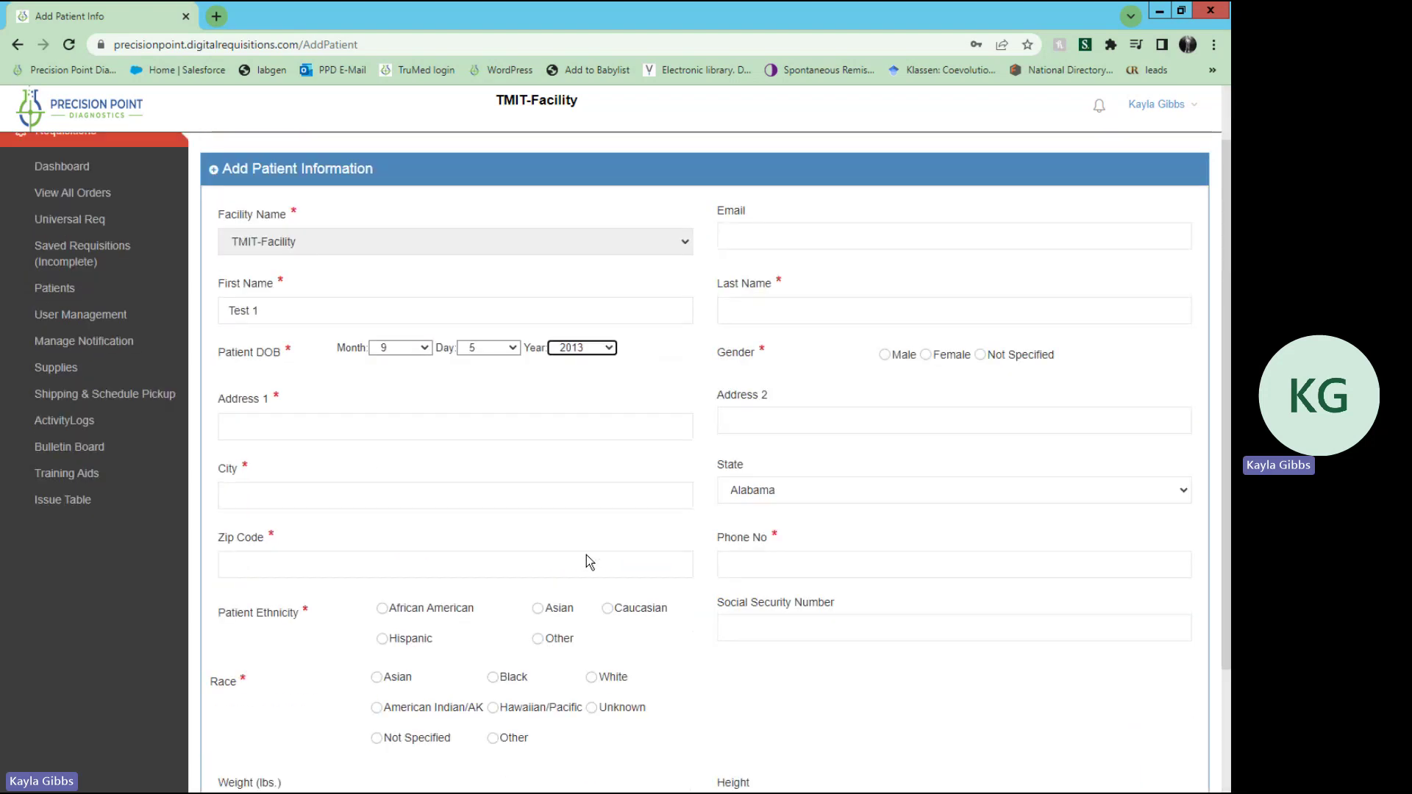
scroll(586, 559, down, 1)
scroll(648, 611, down, 1)
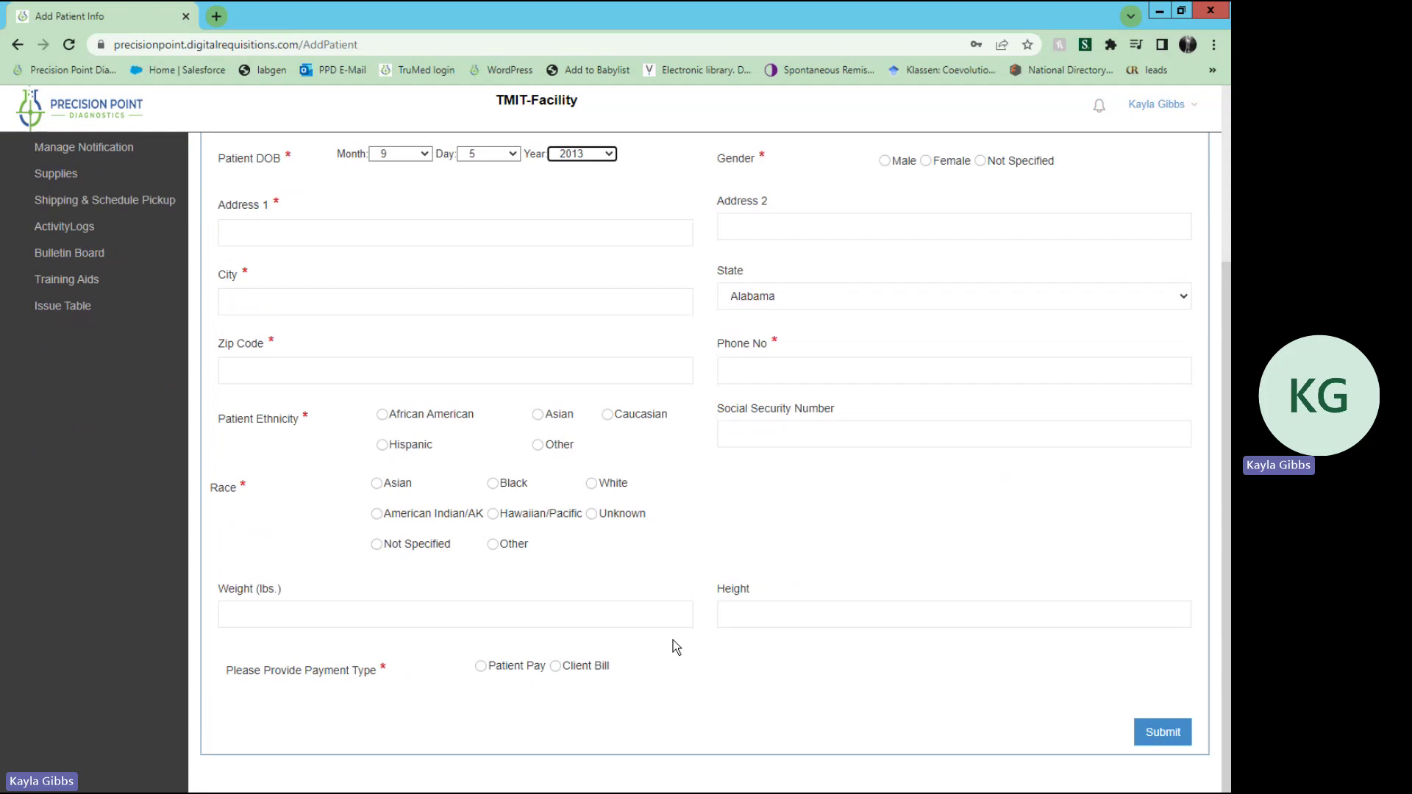
scroll(558, 593, up, 1)
scroll(557, 592, up, 2)
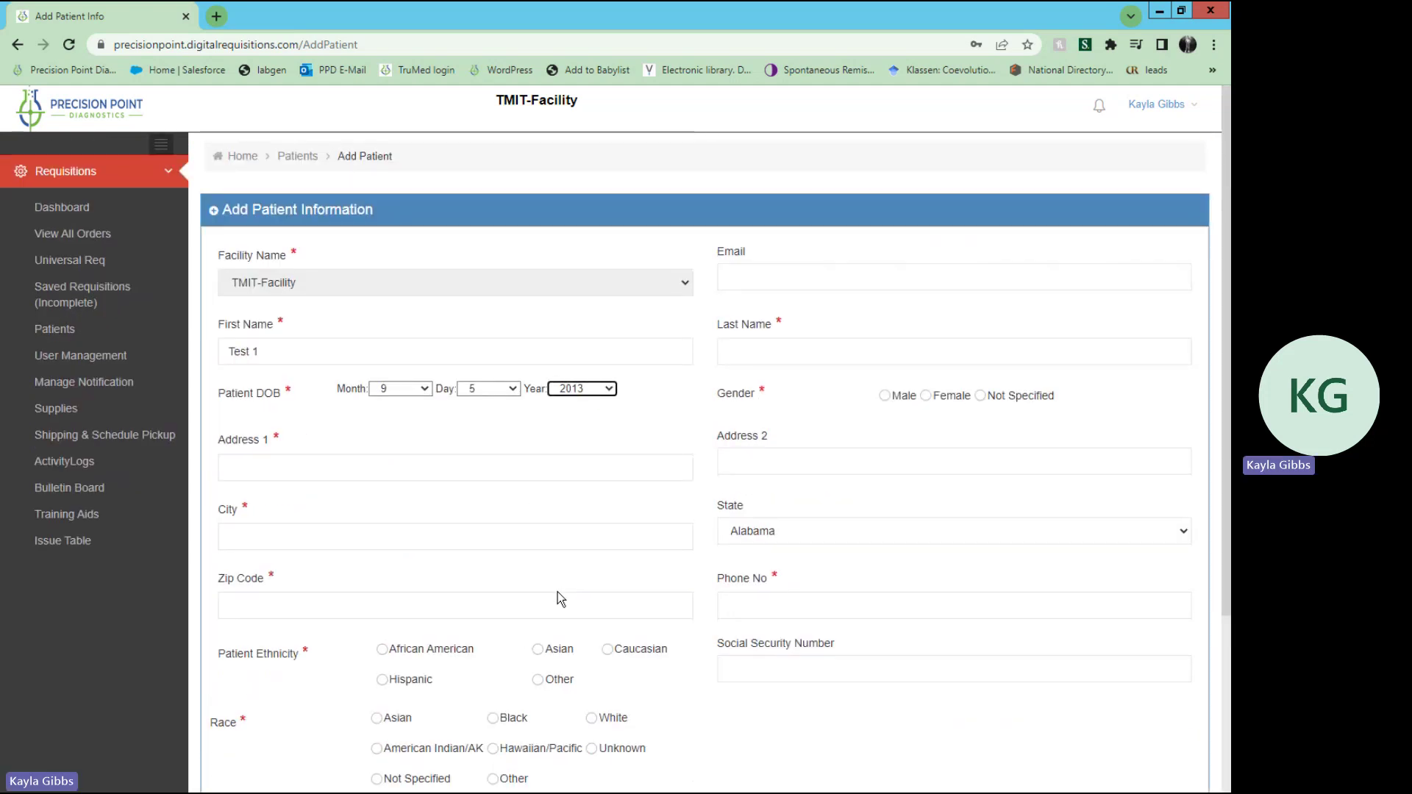
Step: Enter the patient's street address, city dunwoody, state Georgia and zip 30339
click(395, 464)
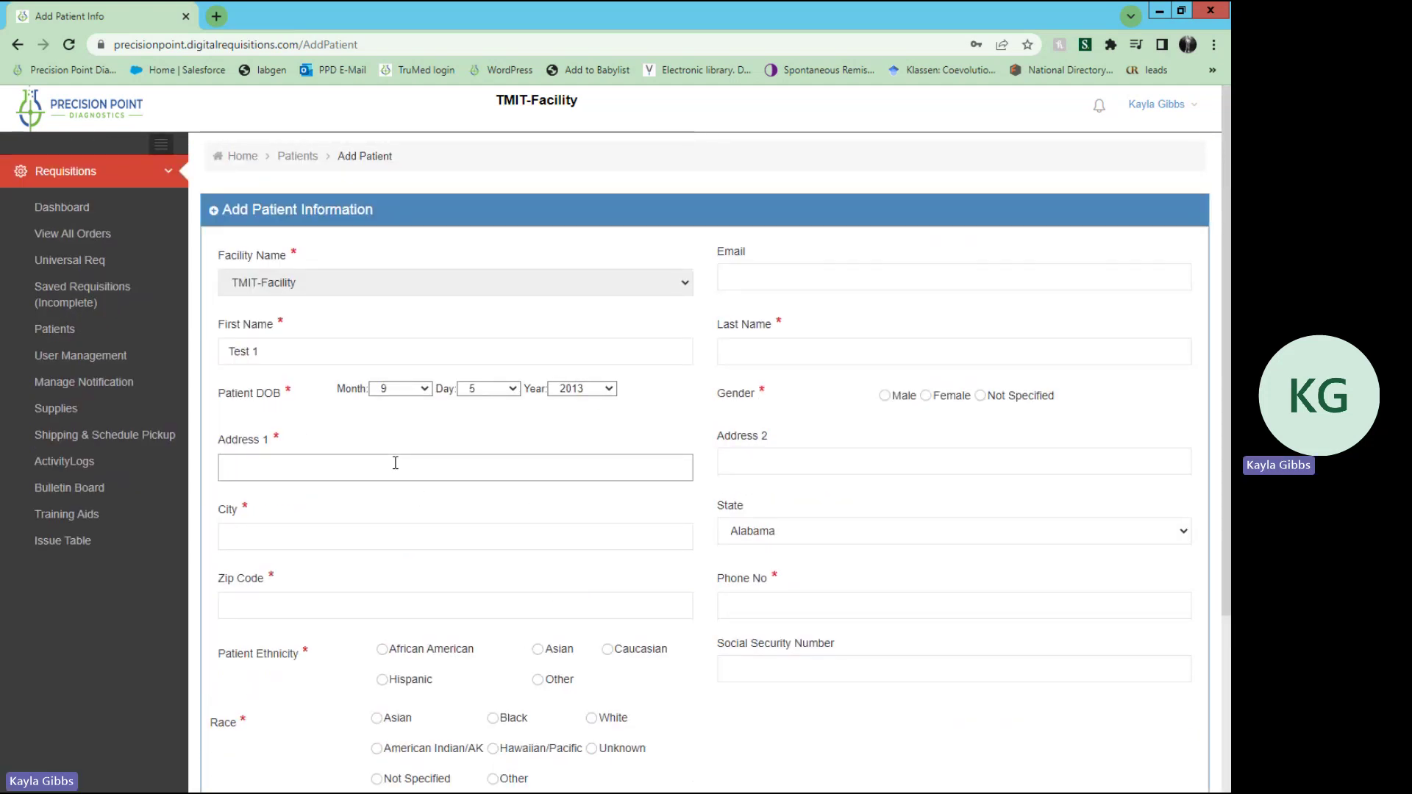
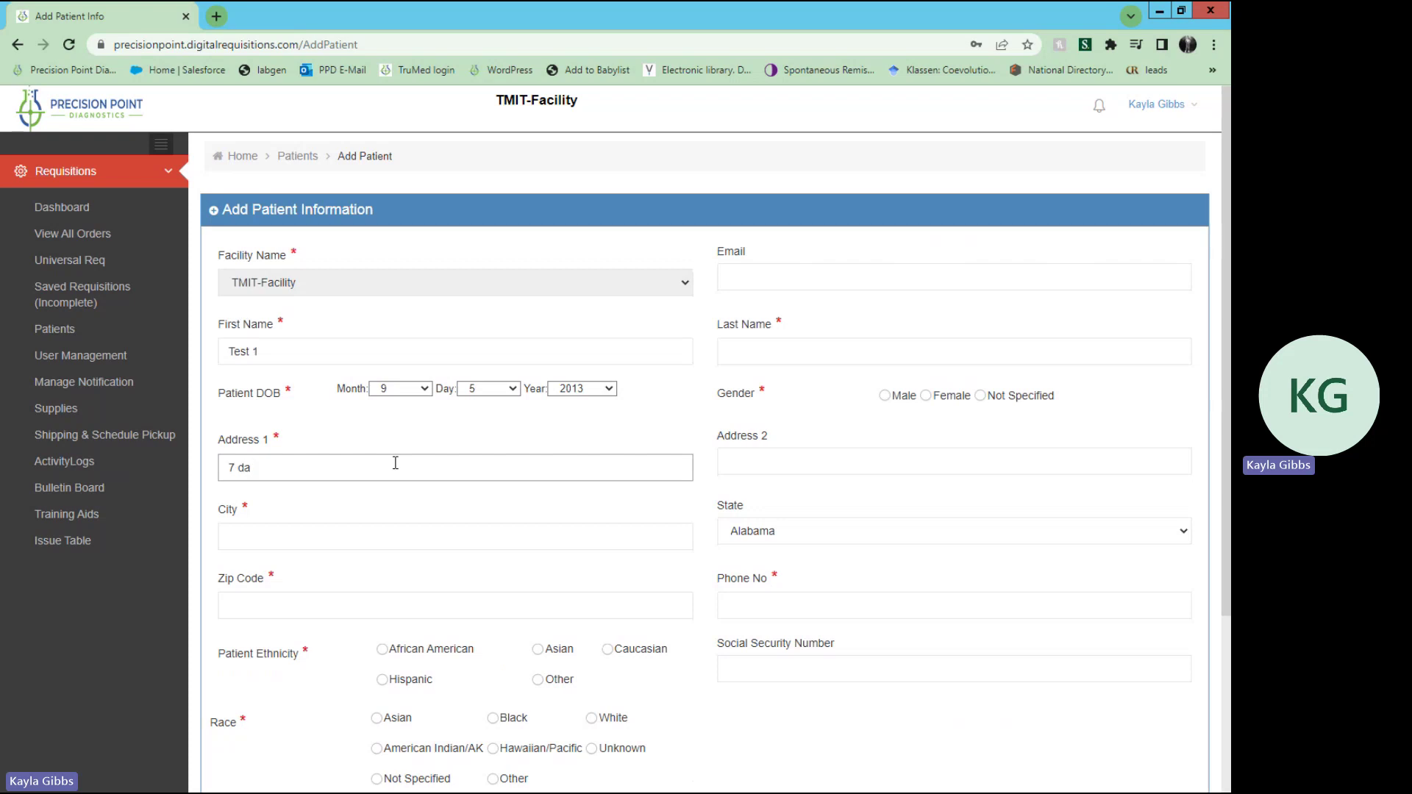
key(Tab)
key(Tab)
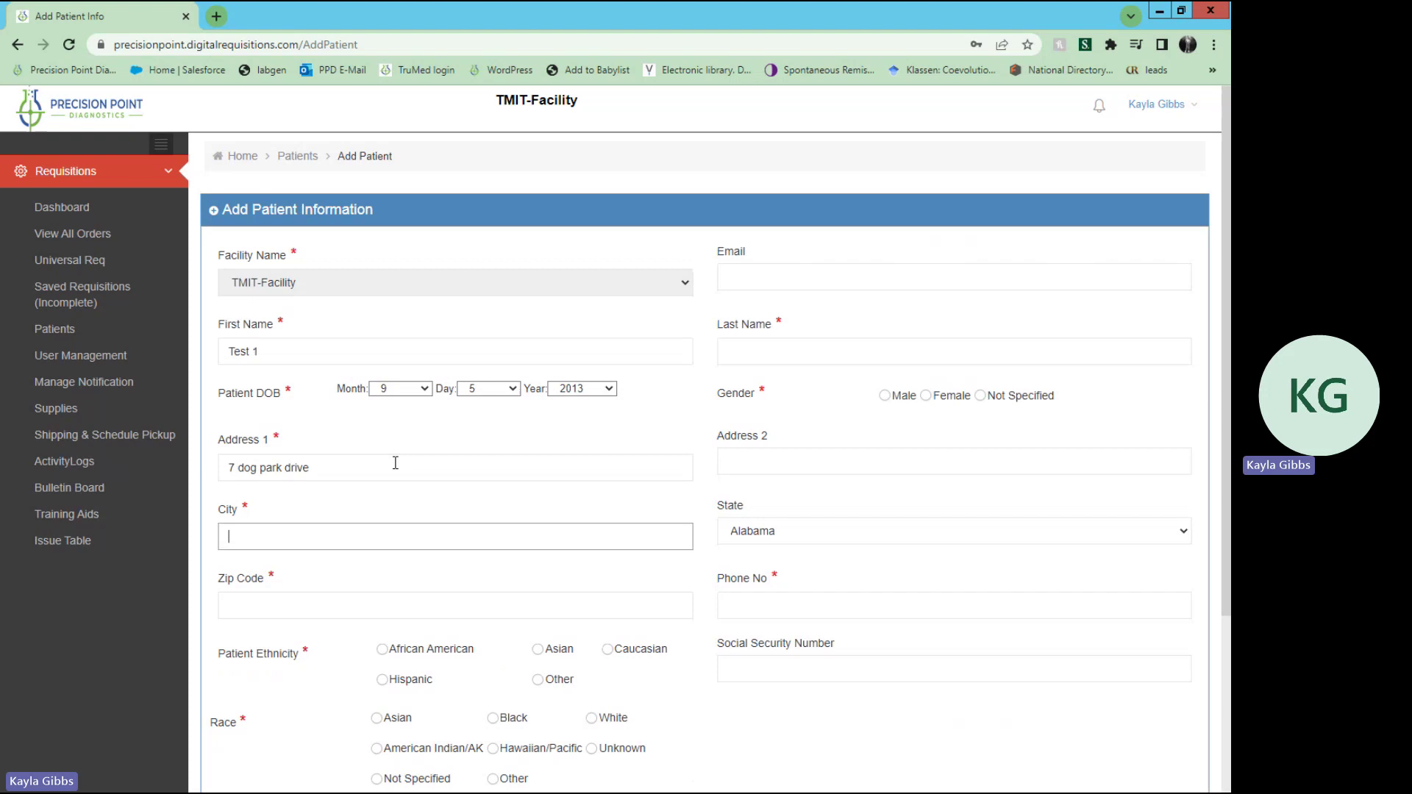
text(dog par)
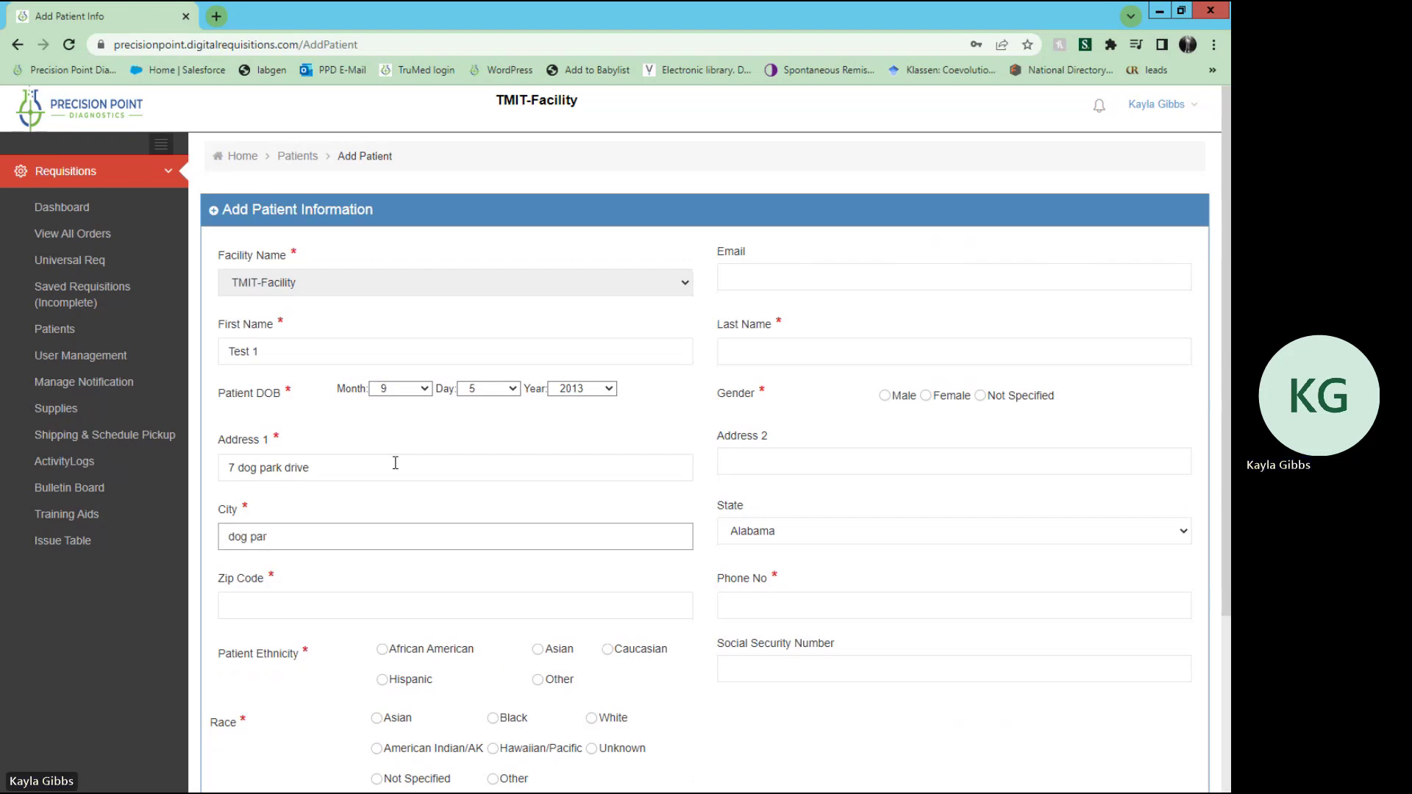
key(BackSpace)
key(BackSpace)
key(BackSpace)
key(BackSpace)
key(BackSpace)
key(BackSpace)
text(unwoody)
key(Tab)
key(g)
key(Tab)
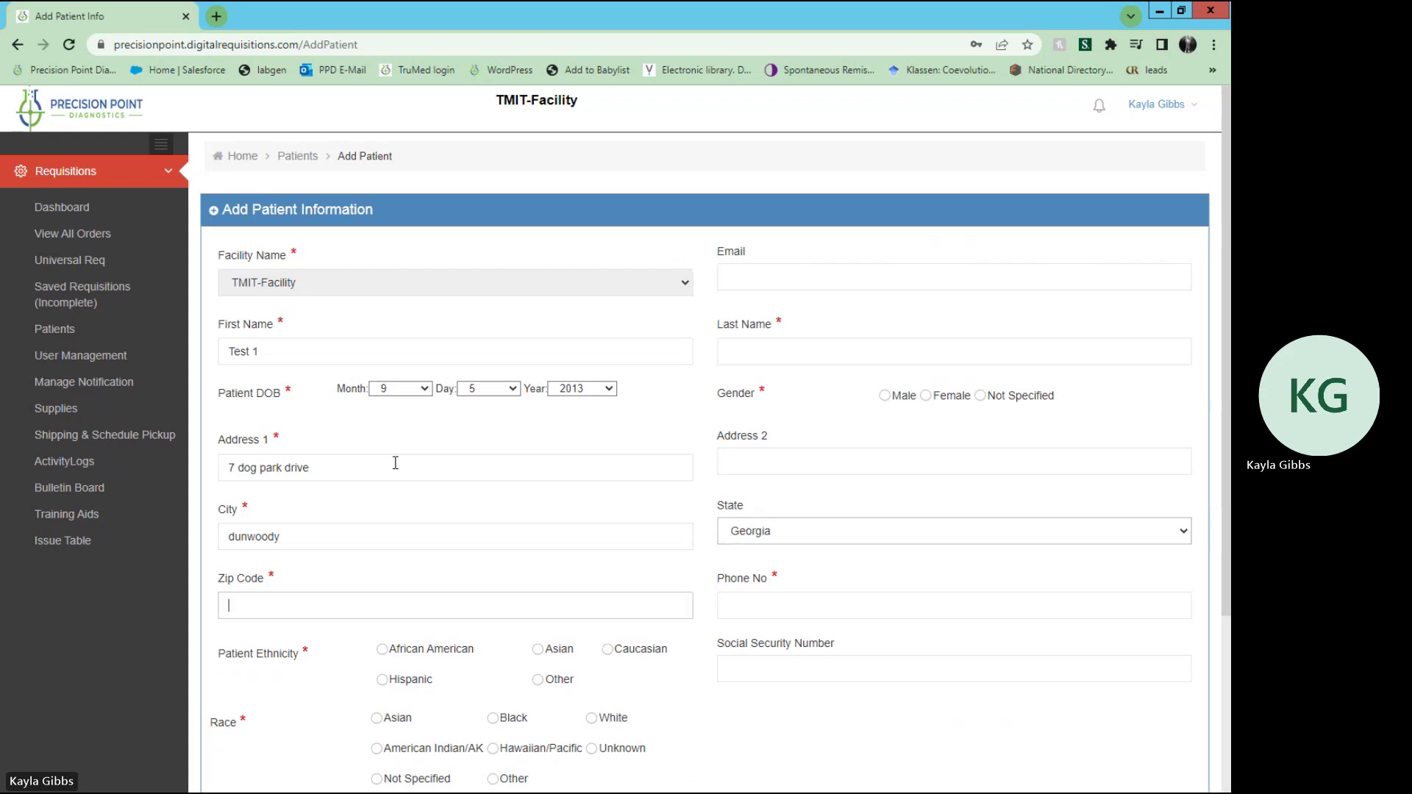
text(30339)
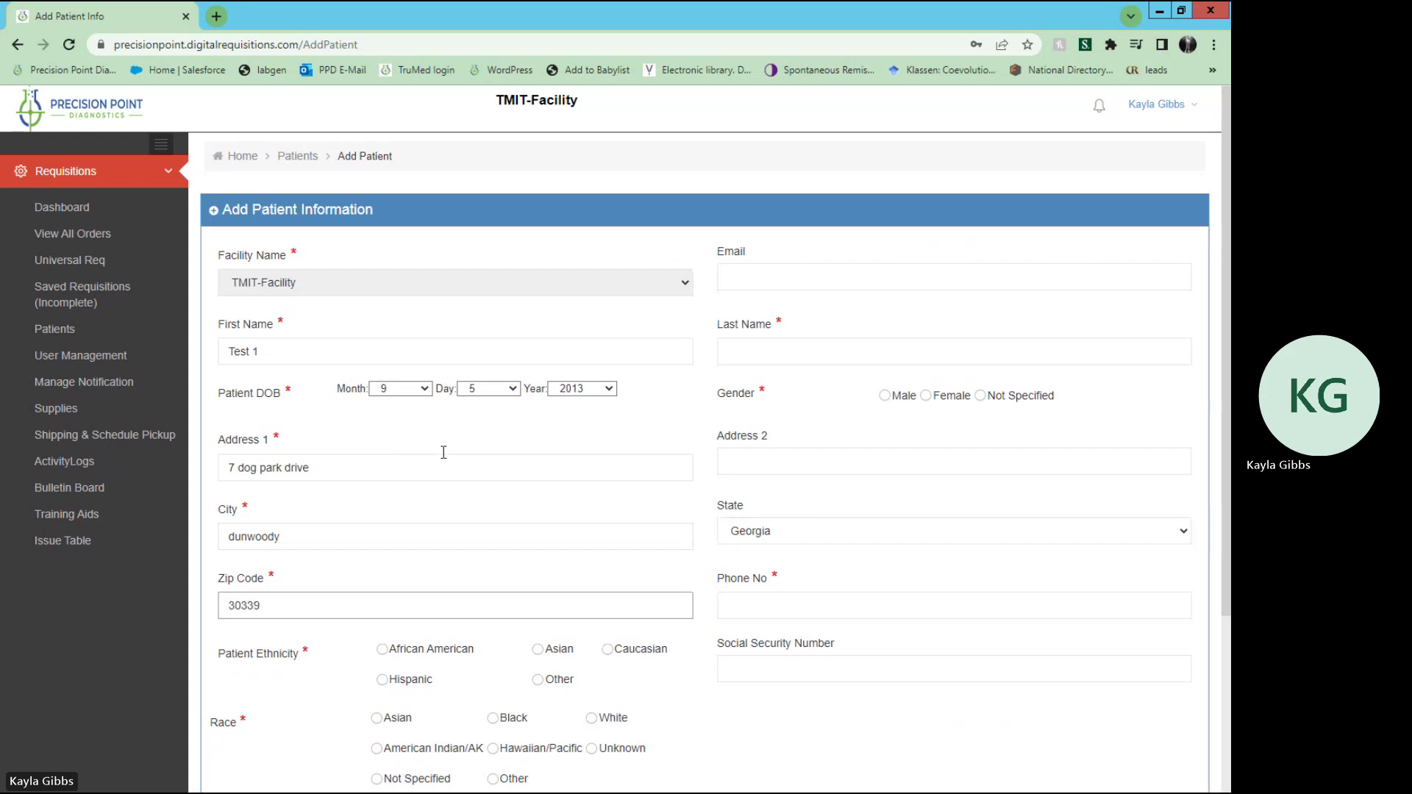
Step: Enter last name 'test 2', the patient's e-mail address and phone number
click(740, 352)
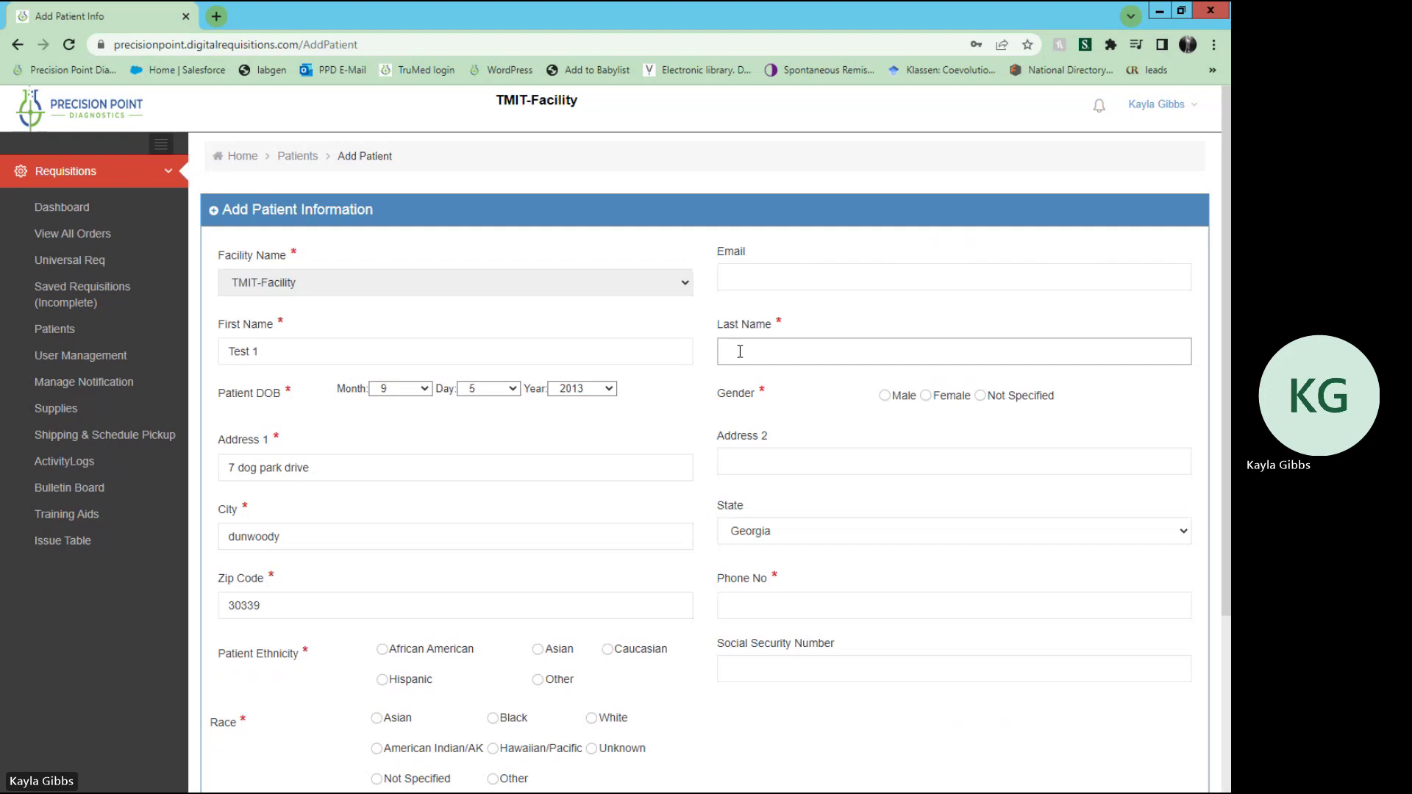
text(test 2)
click(768, 280)
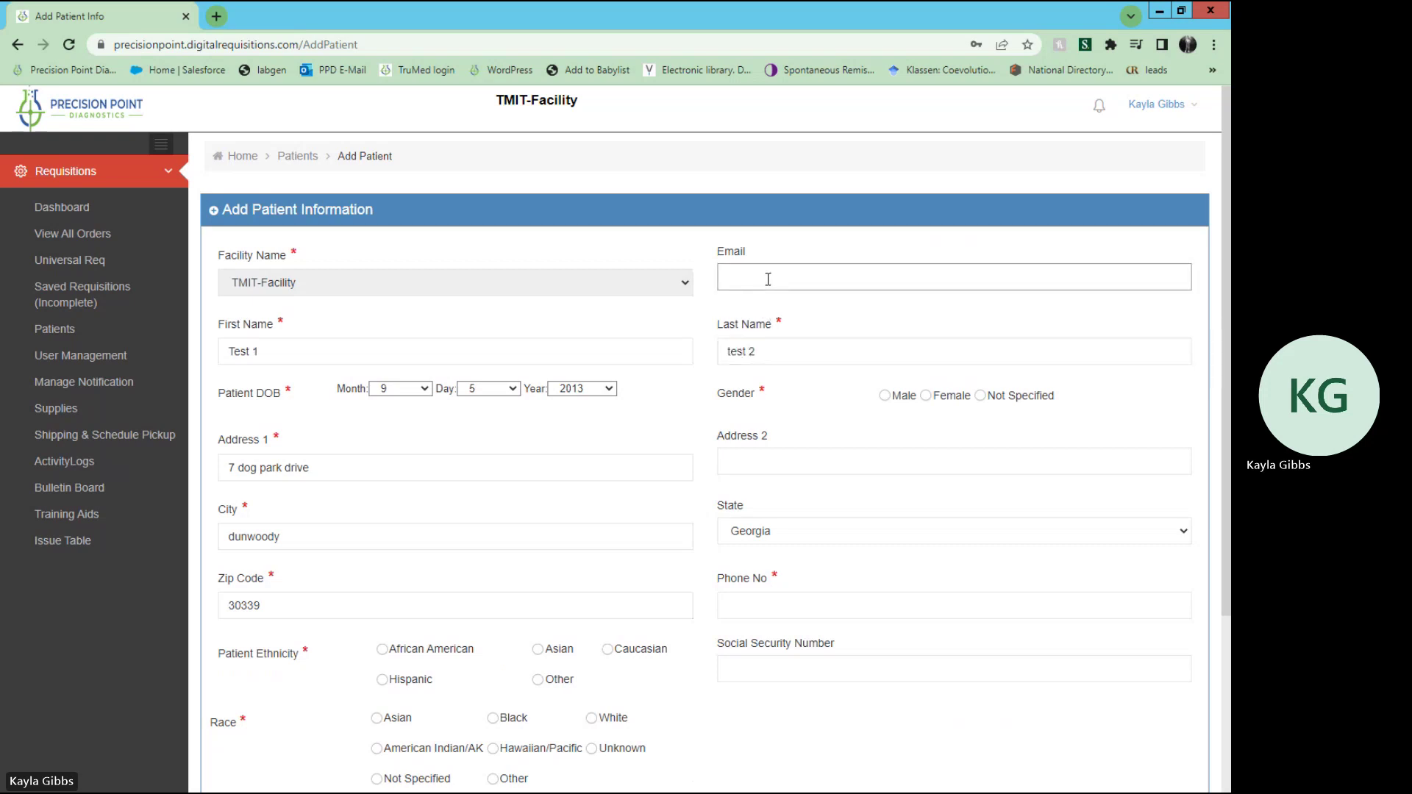
text(test@test.com)
scroll(744, 460, down, 1)
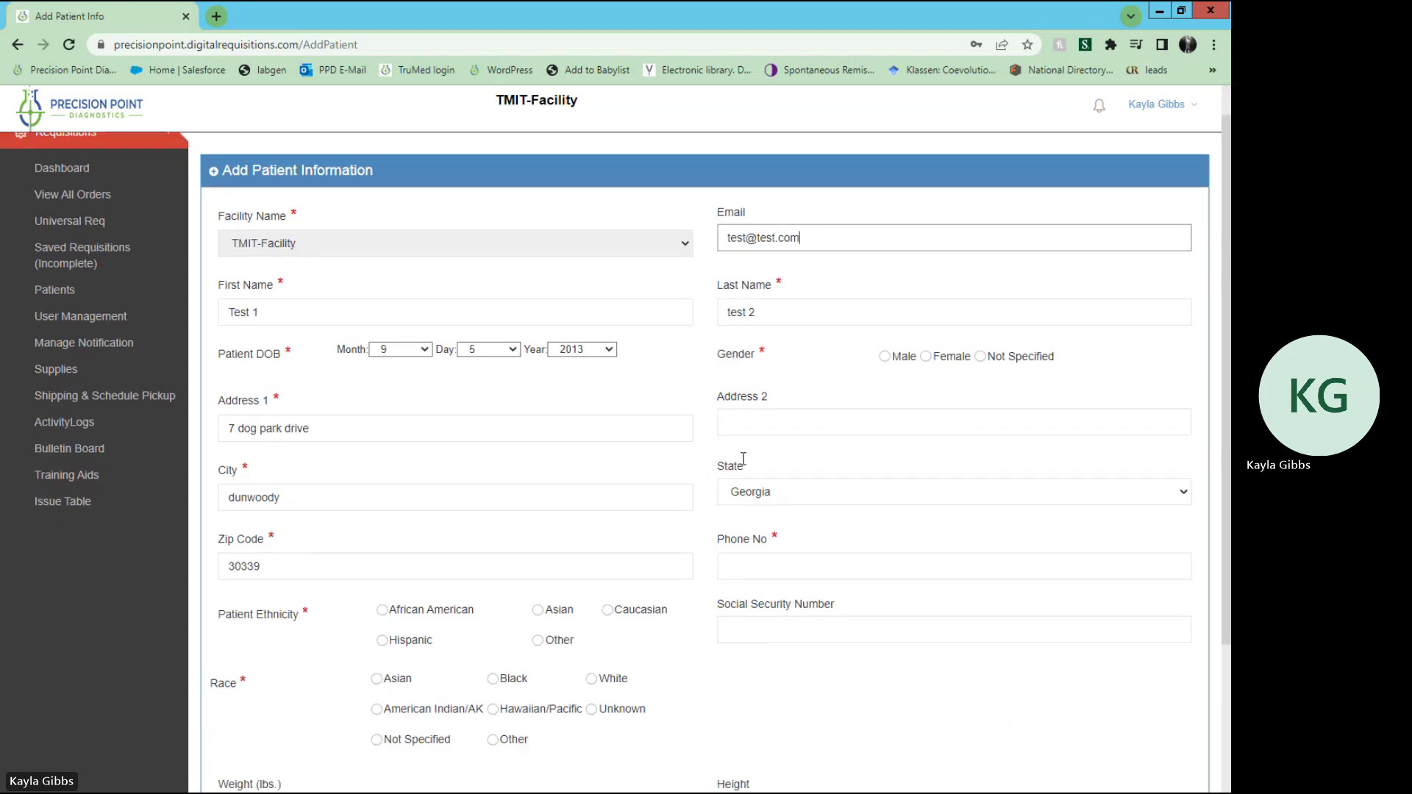
click(767, 554)
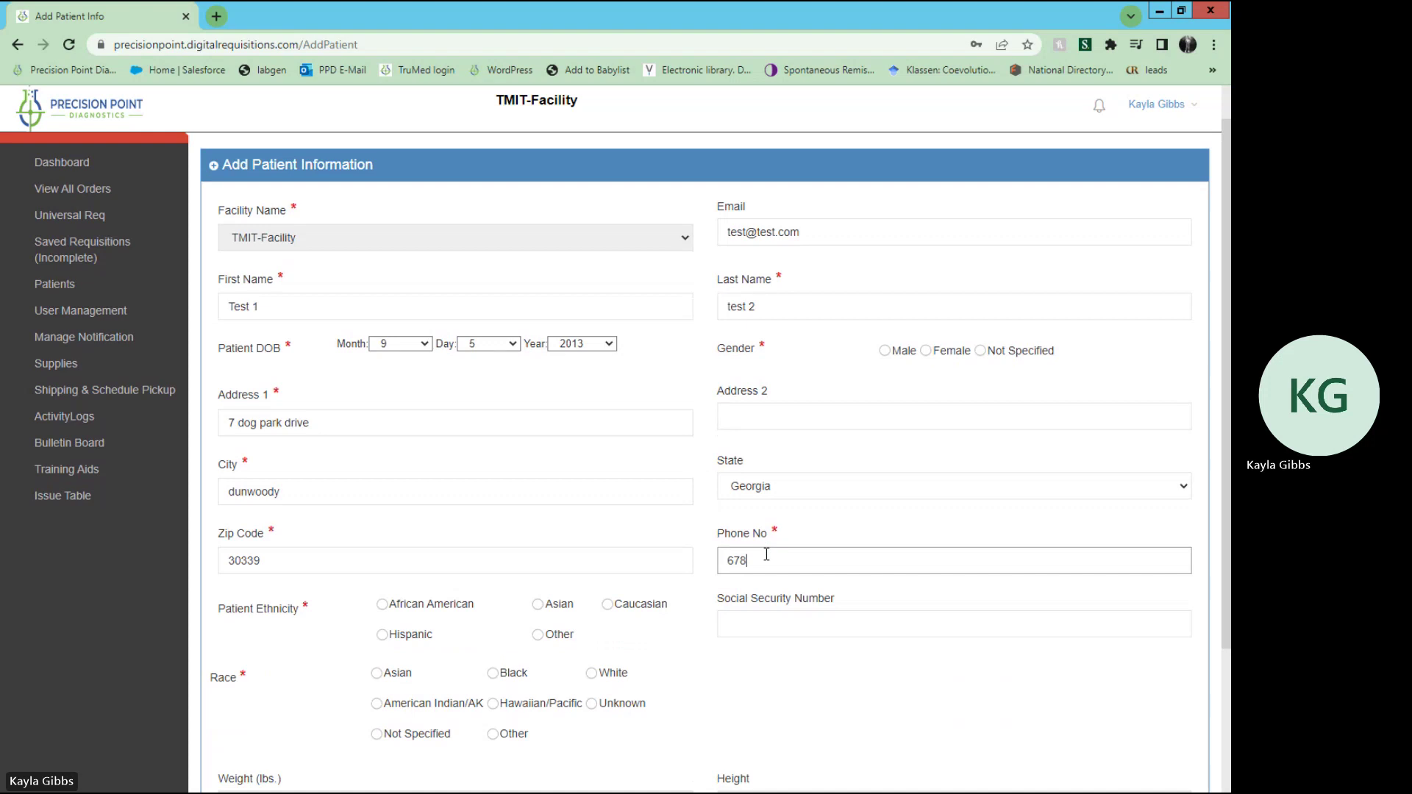
Step: Mark the patient Hispanic and White with Patient Pay, and submit the new patient
scroll(767, 554, down, 2)
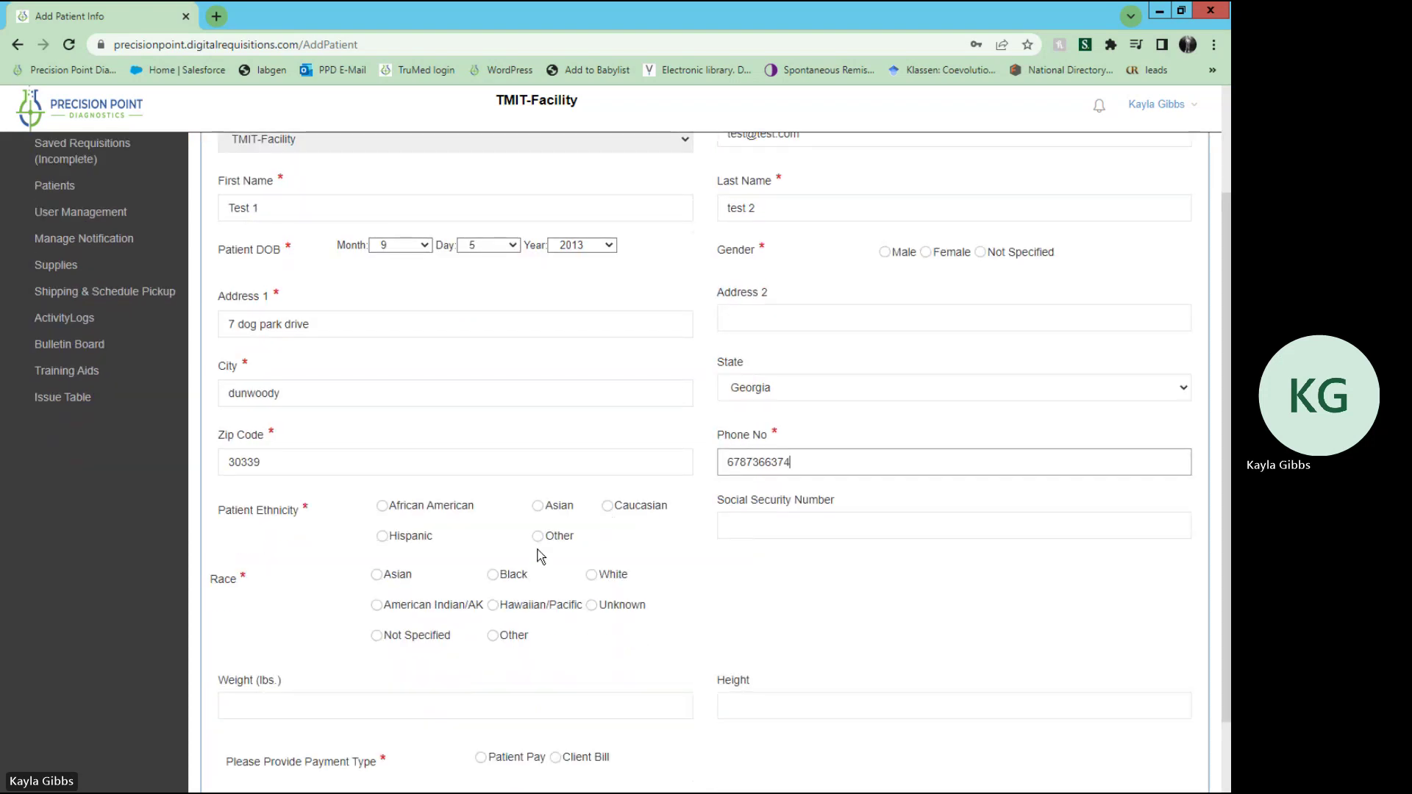
click(384, 541)
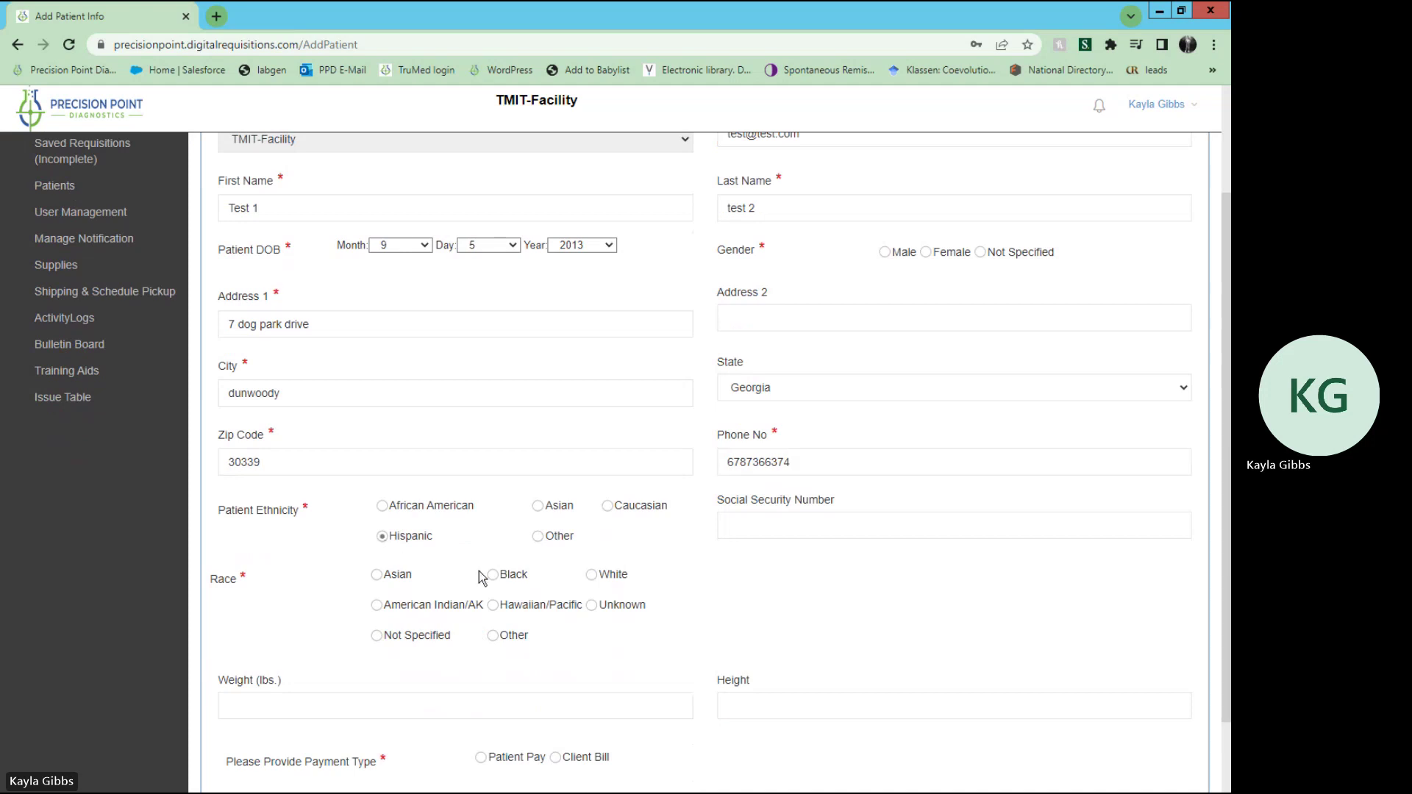
click(592, 578)
scroll(721, 572, down, 1)
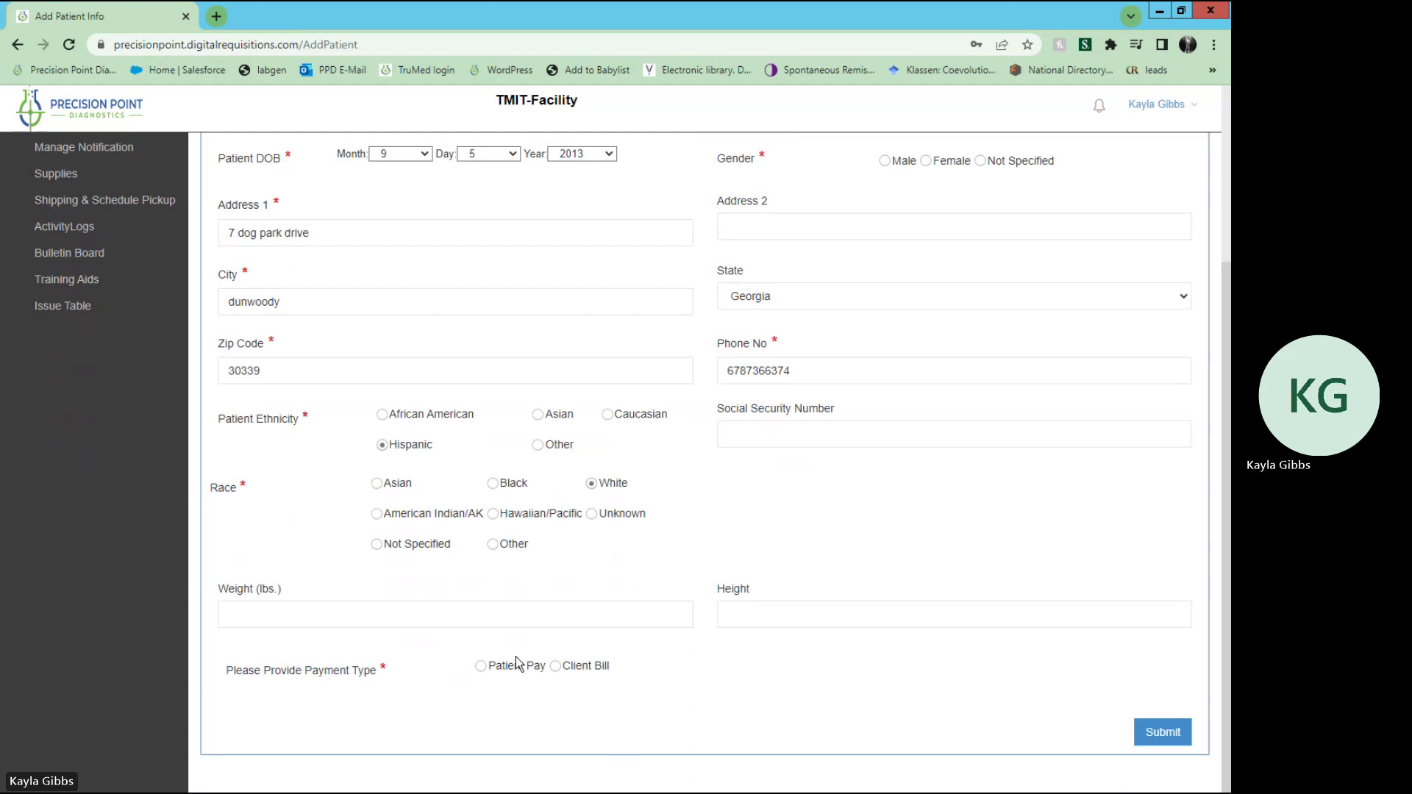
click(482, 667)
scroll(1014, 697, up, 3)
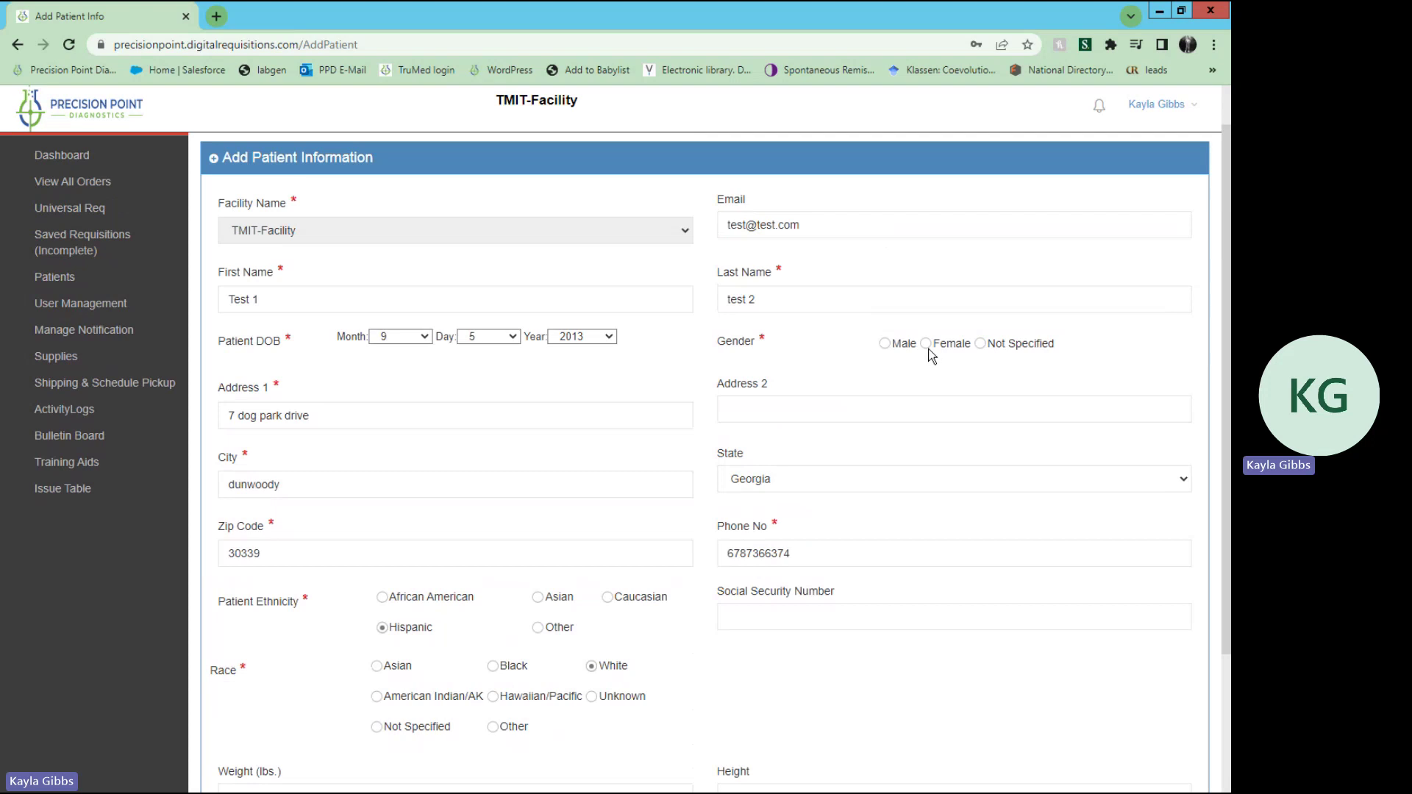
scroll(956, 537, down, 3)
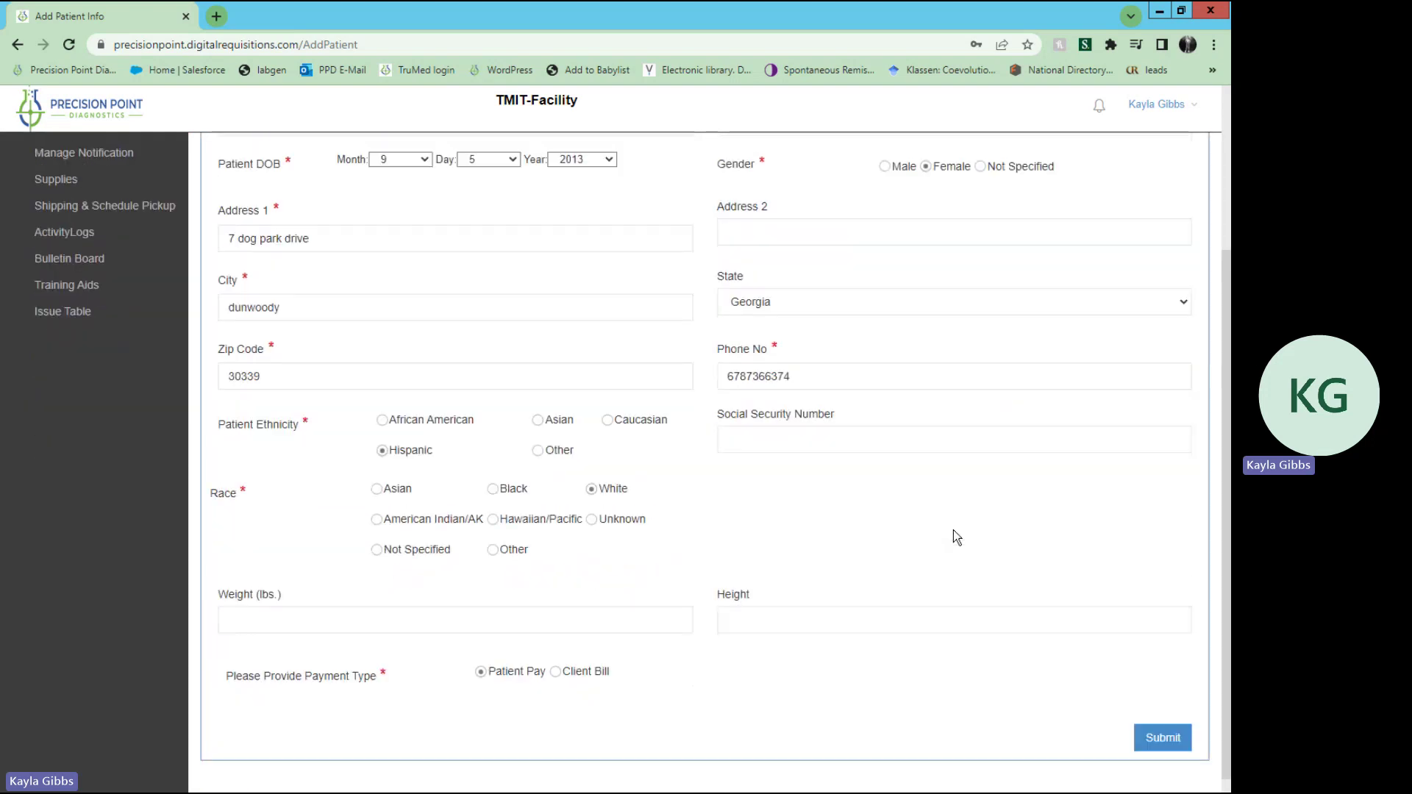
click(1146, 743)
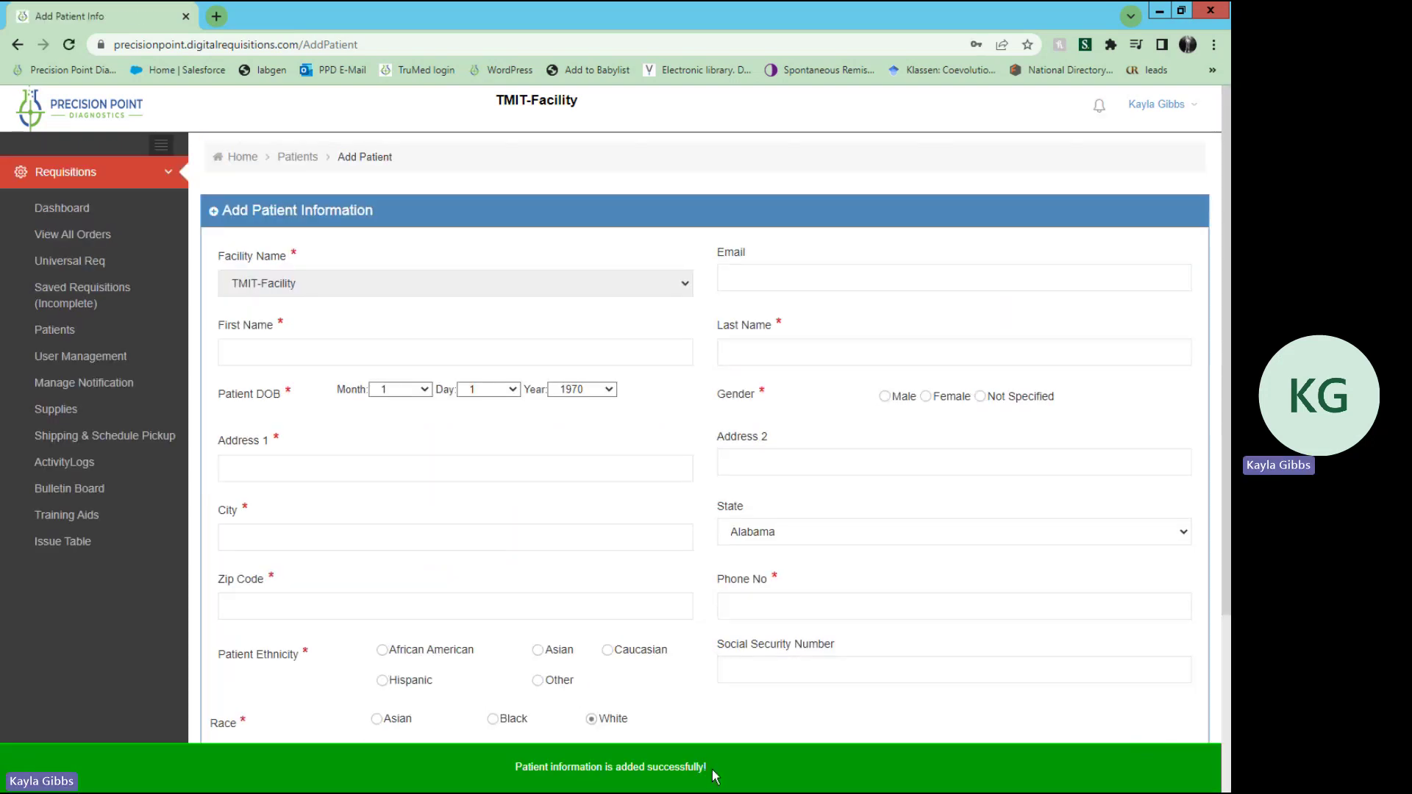
scroll(712, 775, down, 5)
scroll(712, 774, up, 5)
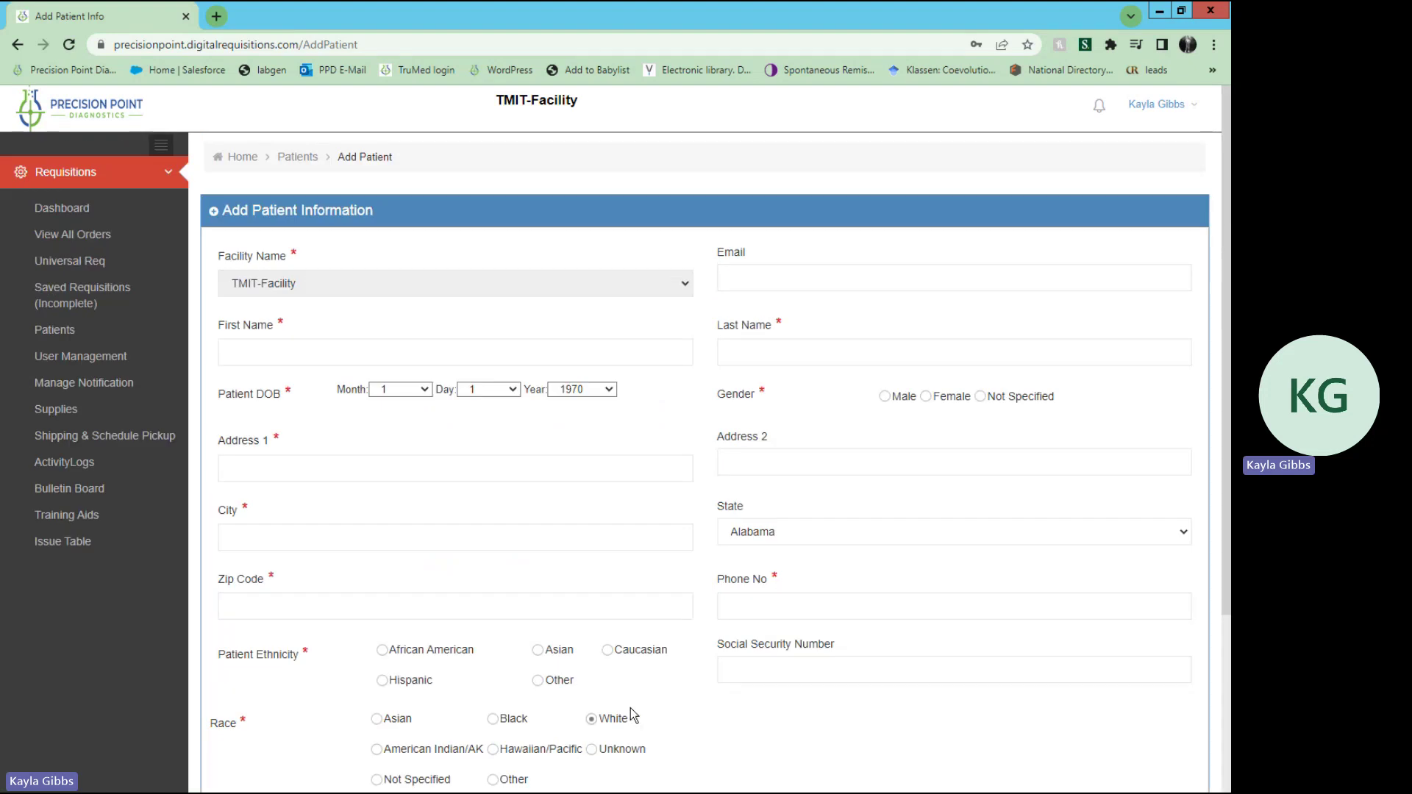
Step: Return to the patient list and search first name 'test 1', last name 'test 2'
click(297, 159)
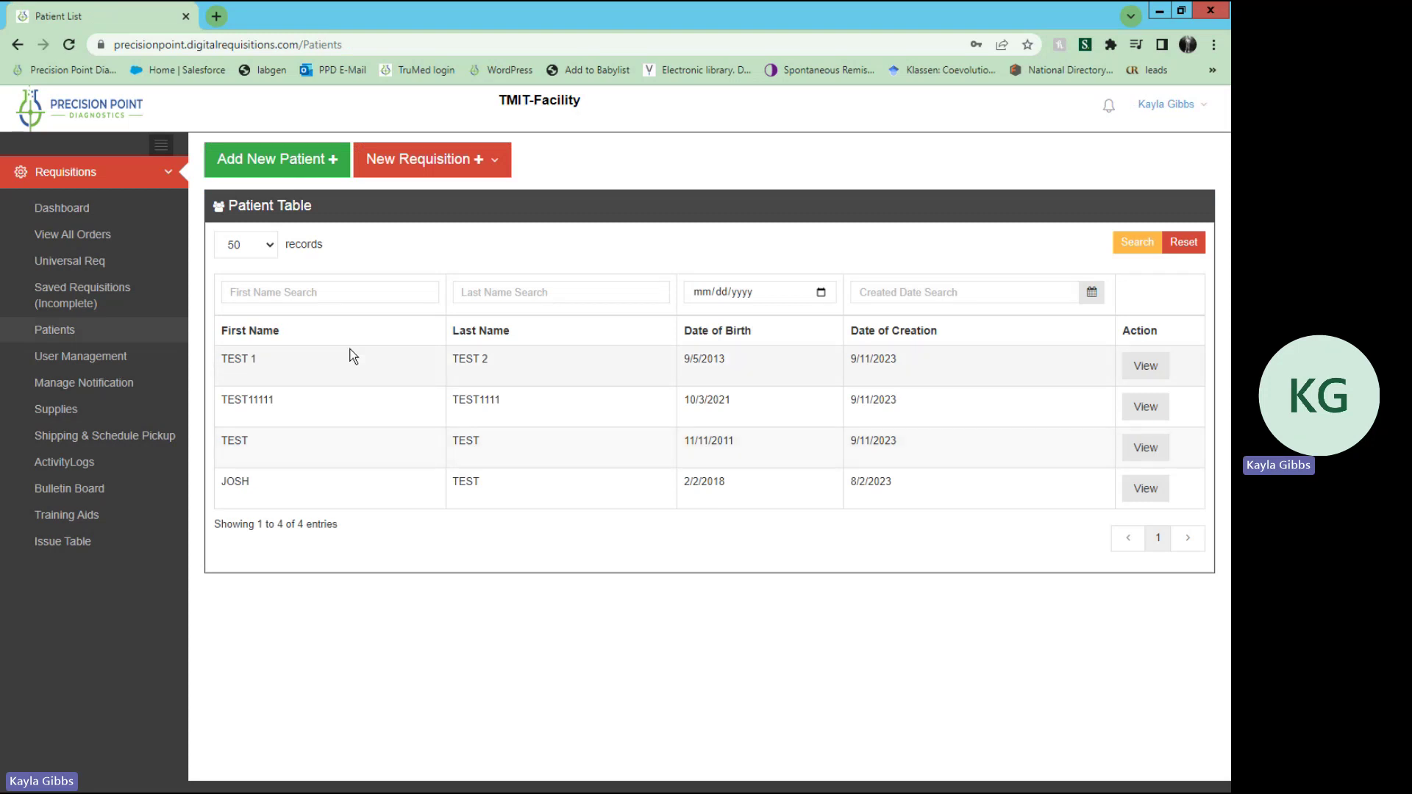
click(348, 294)
text(test)
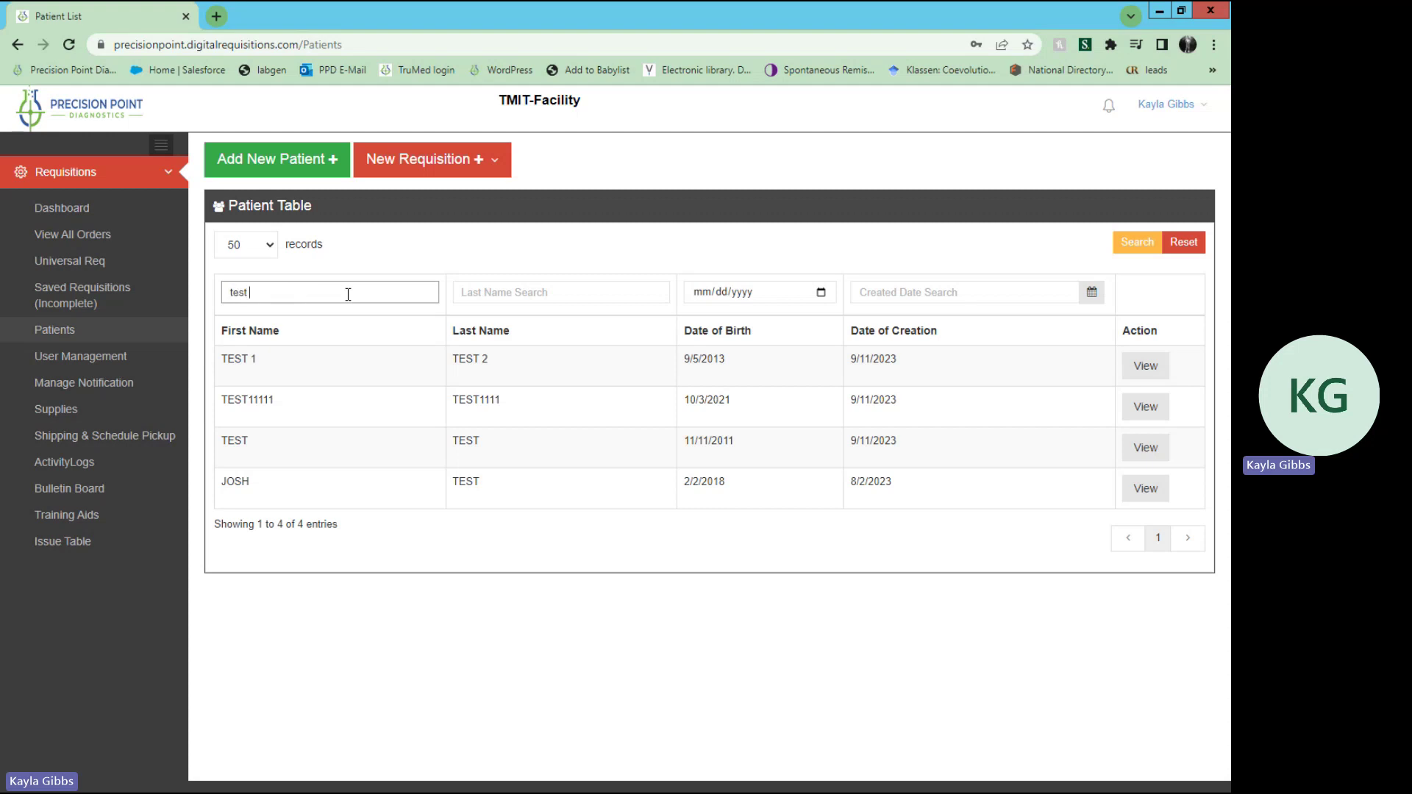
text( 1)
key(Tab)
text(test )
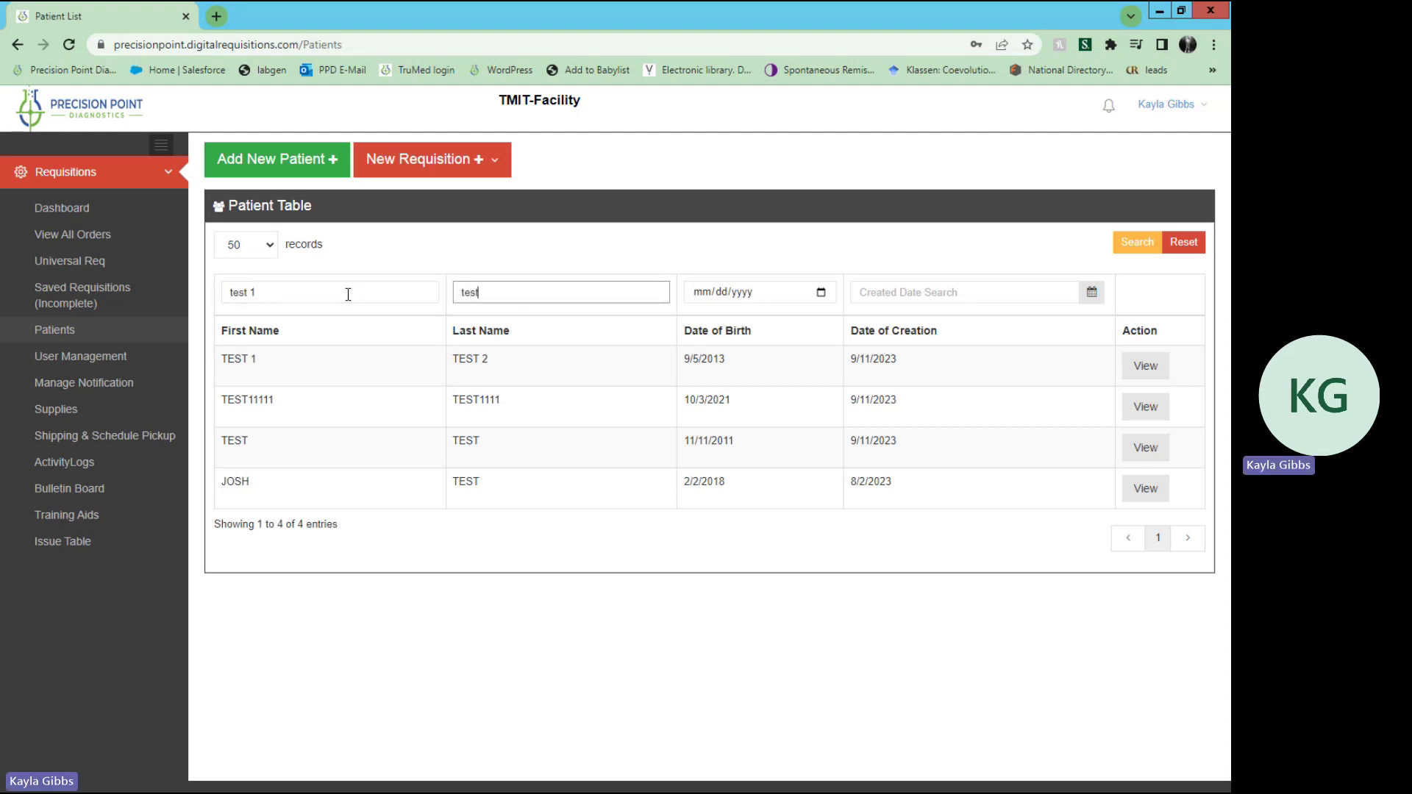
text(2)
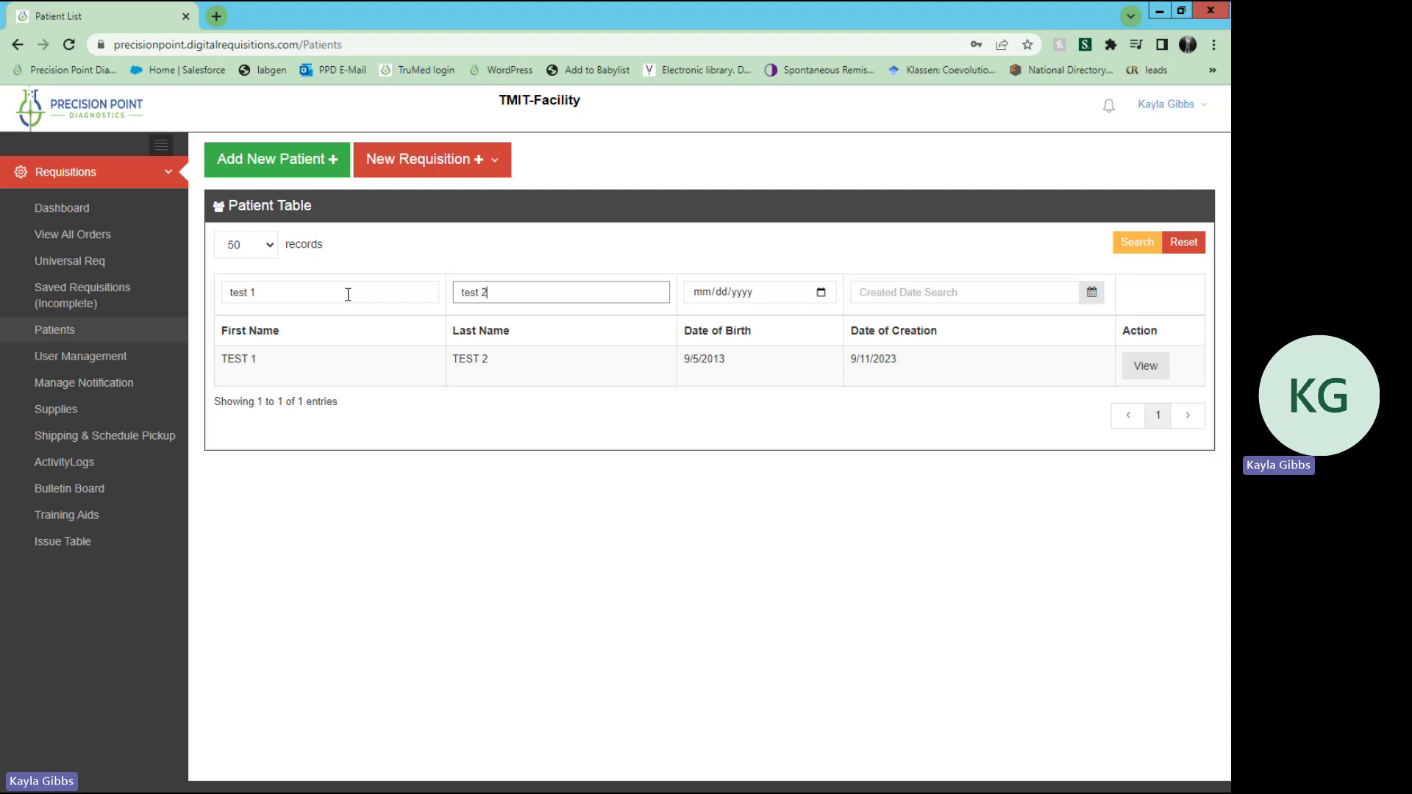
click(1143, 247)
Step: Start a new universal requisition and choose the QA test provider
click(406, 178)
click(406, 196)
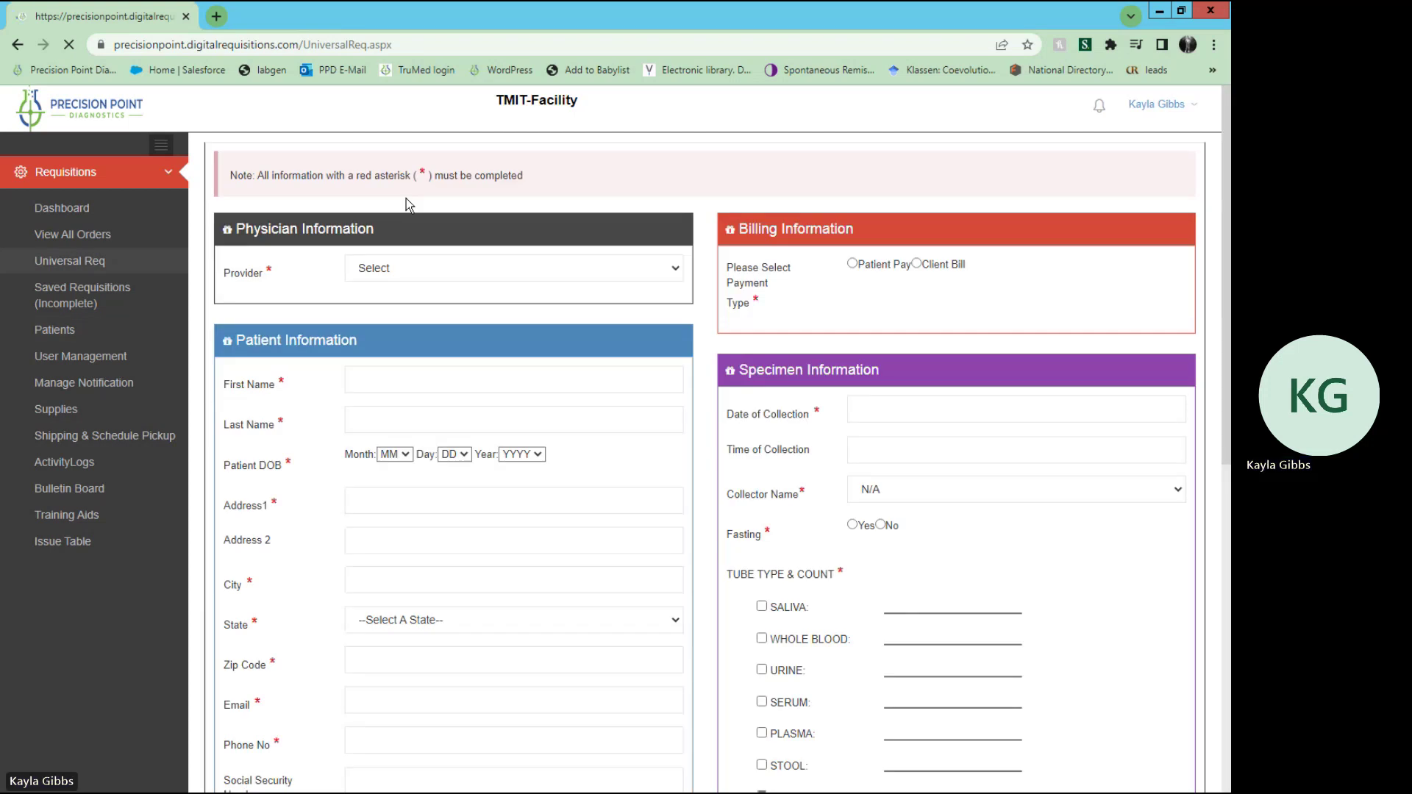
scroll(406, 197, down, 1)
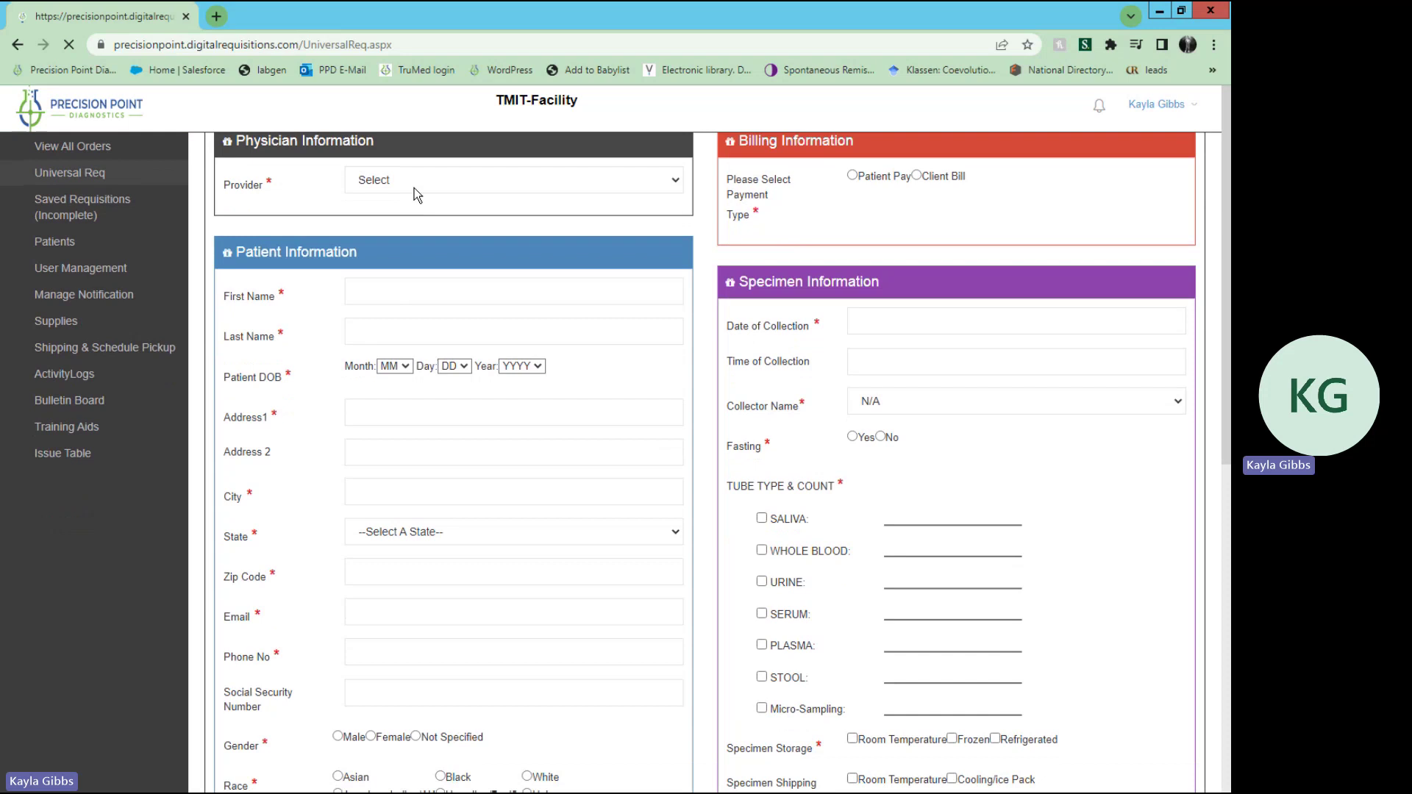
click(679, 189)
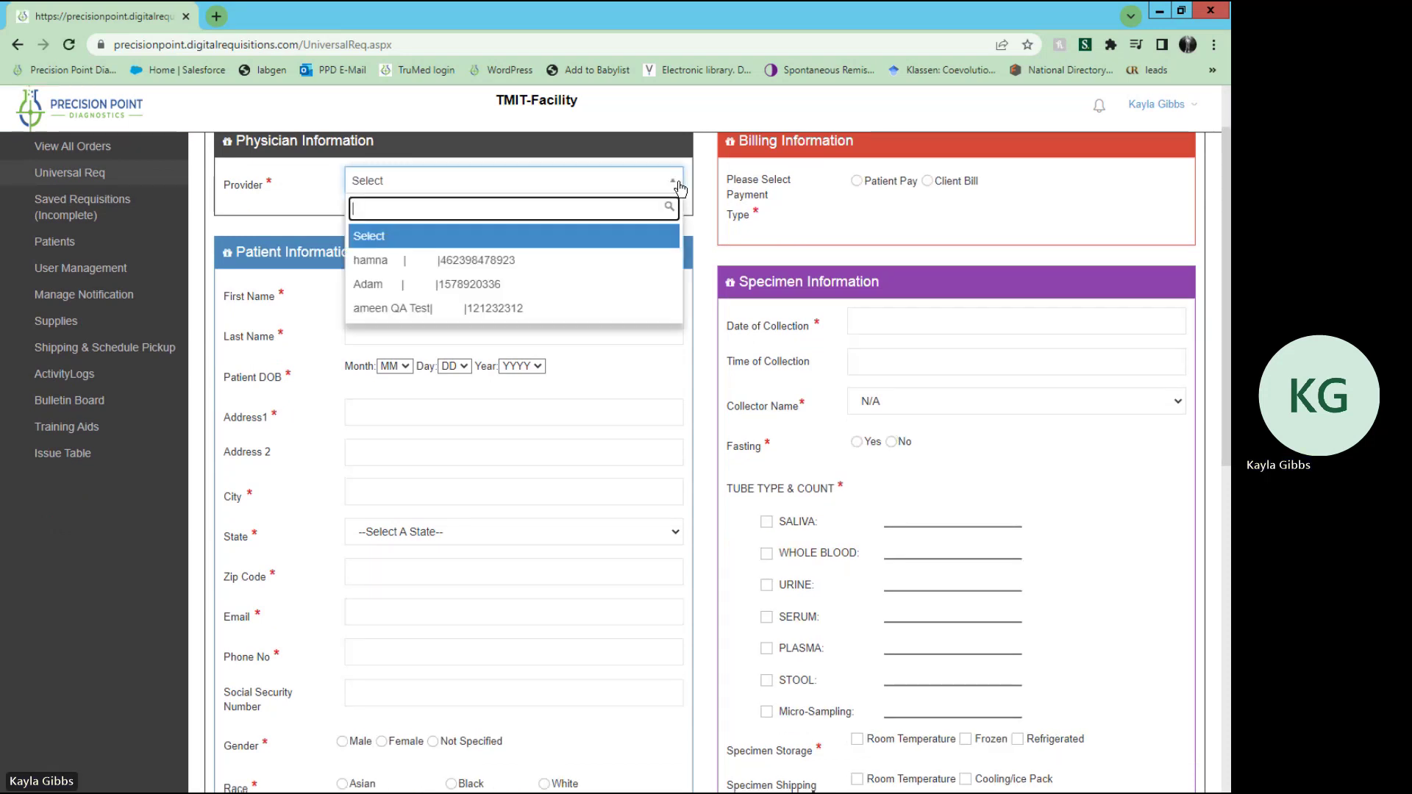
click(606, 310)
Step: Fill the patient information from the existing 'TEST 1' record and set race to White
click(500, 288)
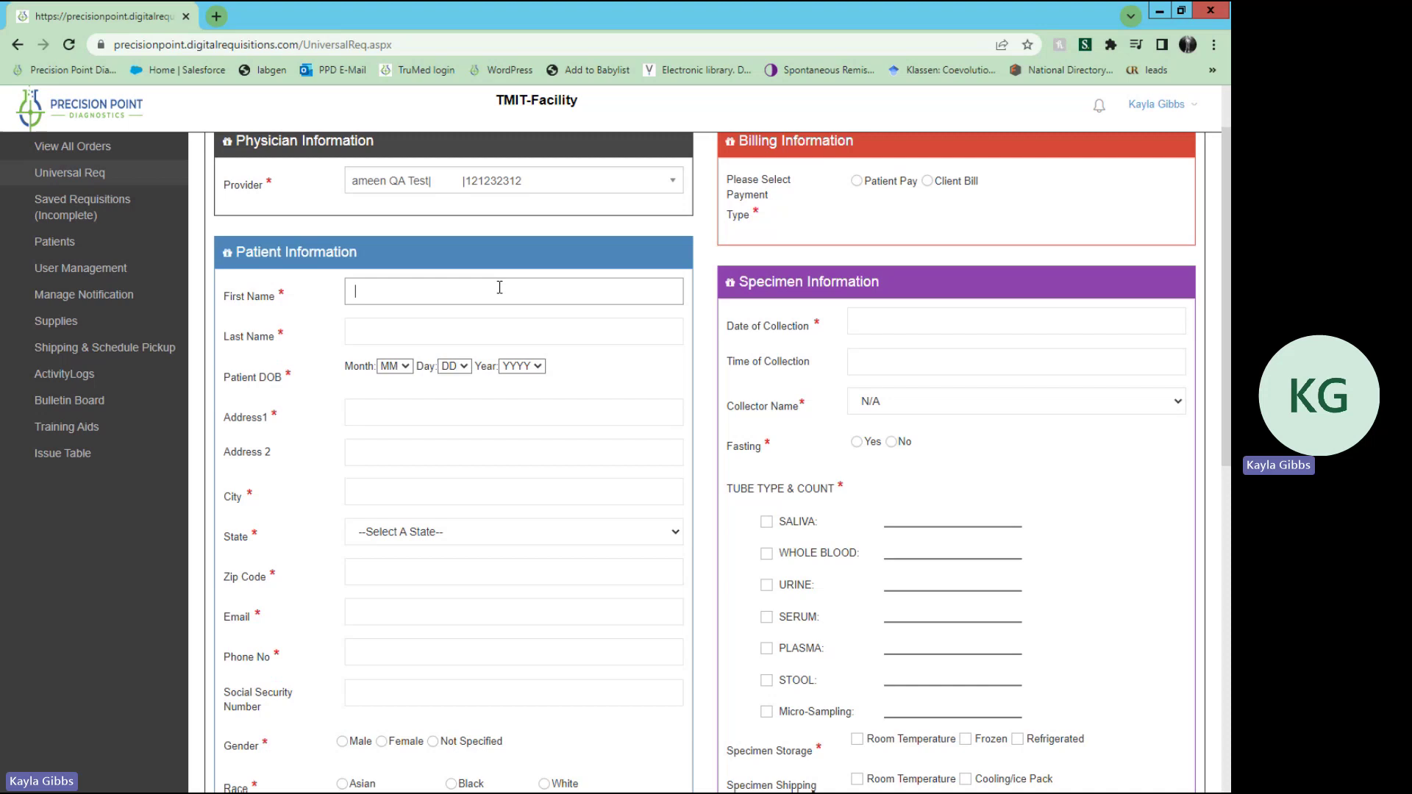
text(TEST 1)
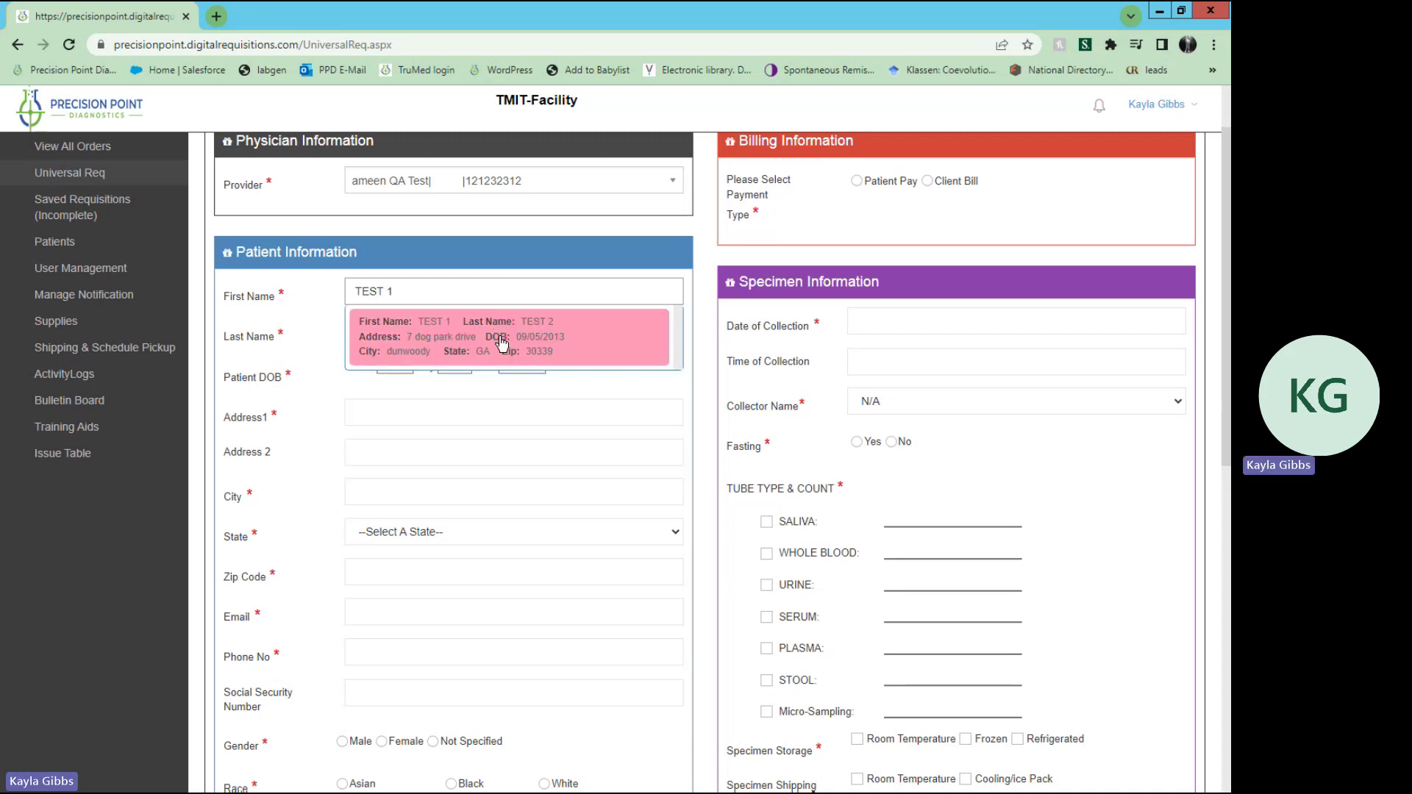
click(500, 343)
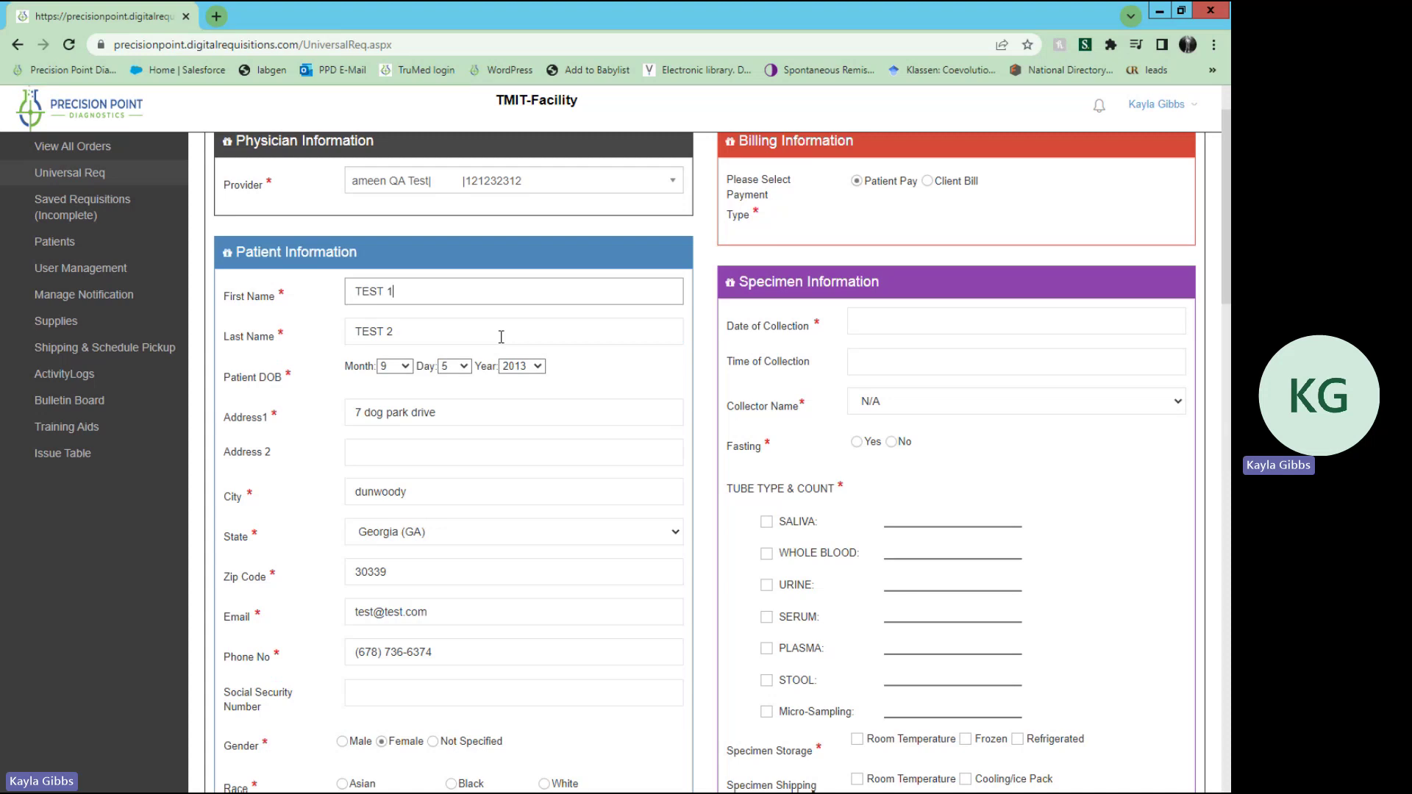
scroll(490, 603, down, 1)
scroll(491, 639, down, 3)
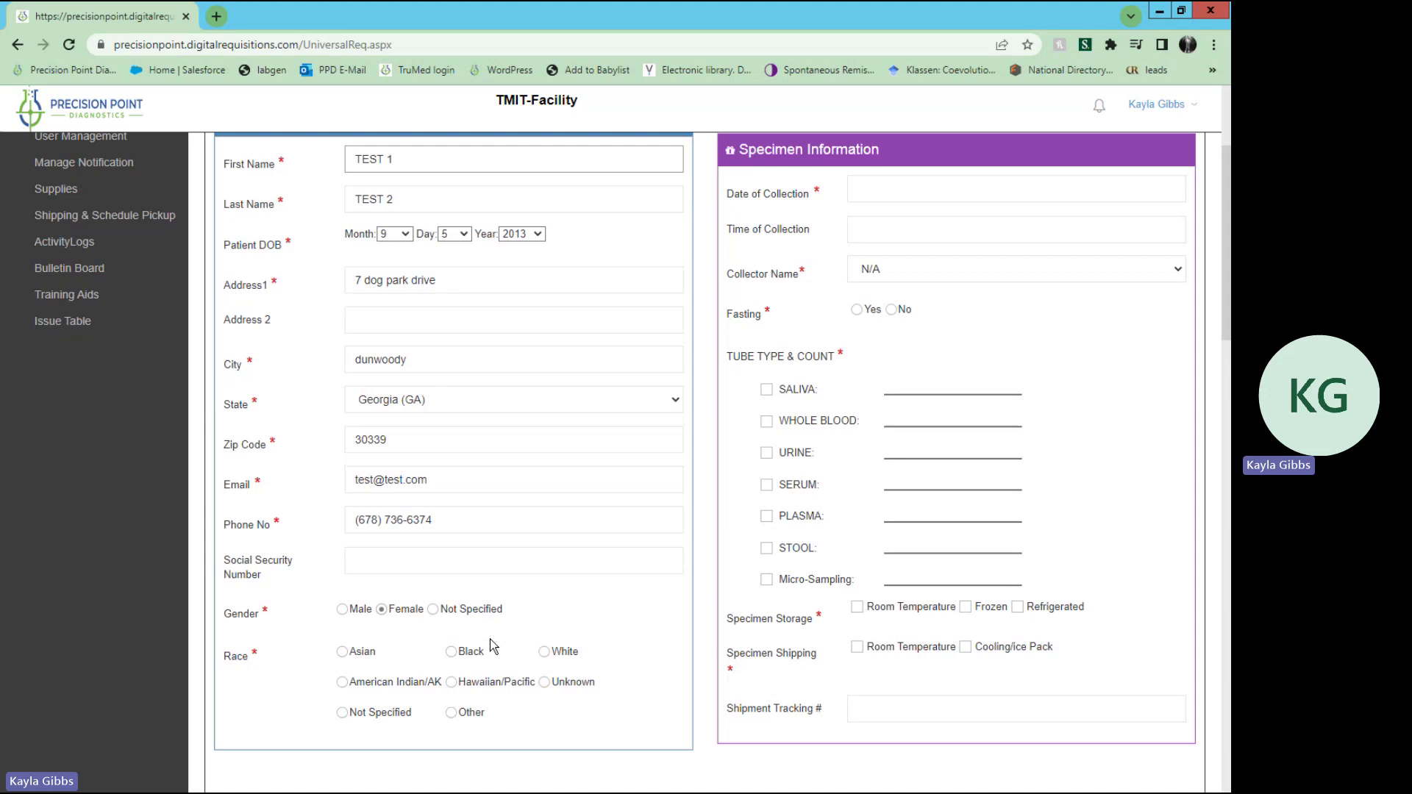
scroll(490, 646, down, 1)
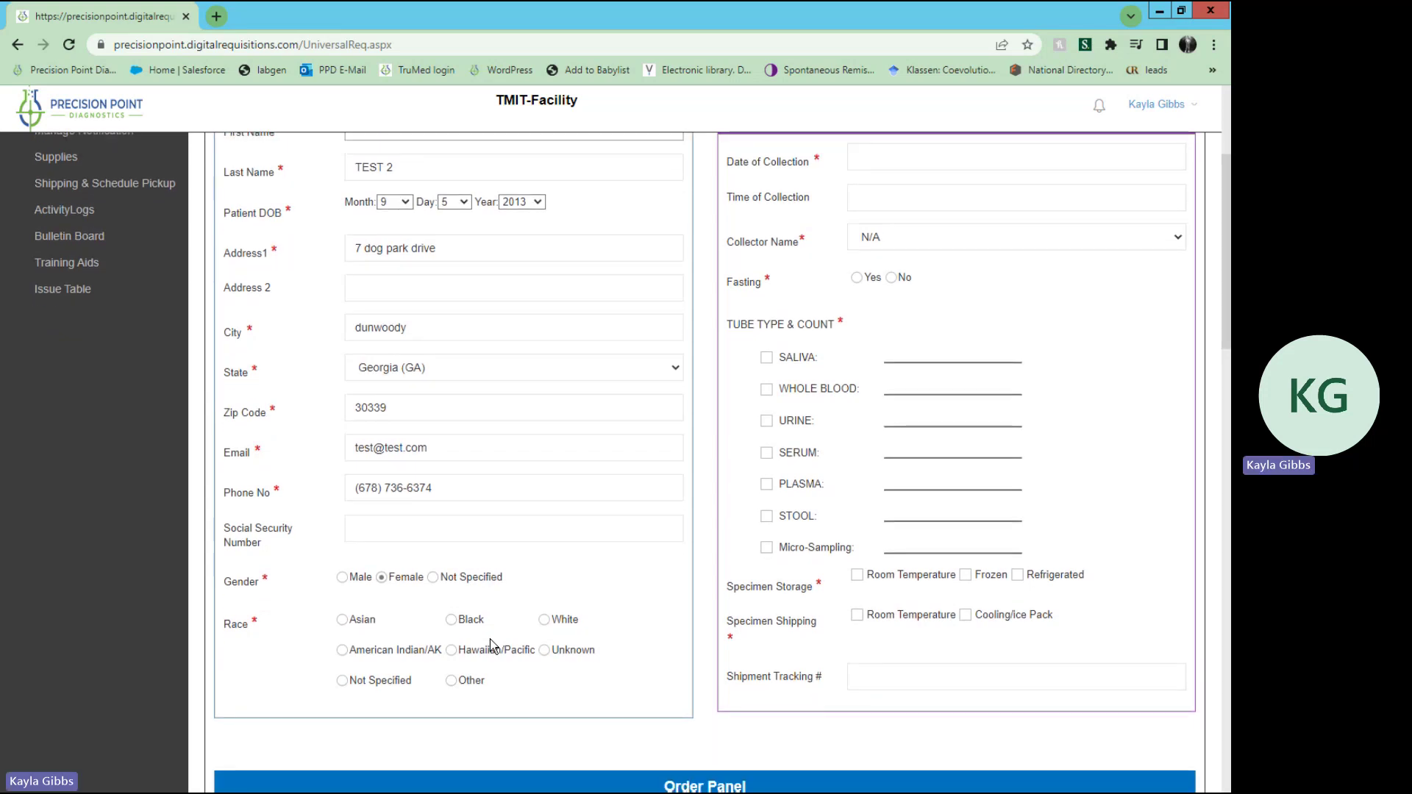
click(545, 621)
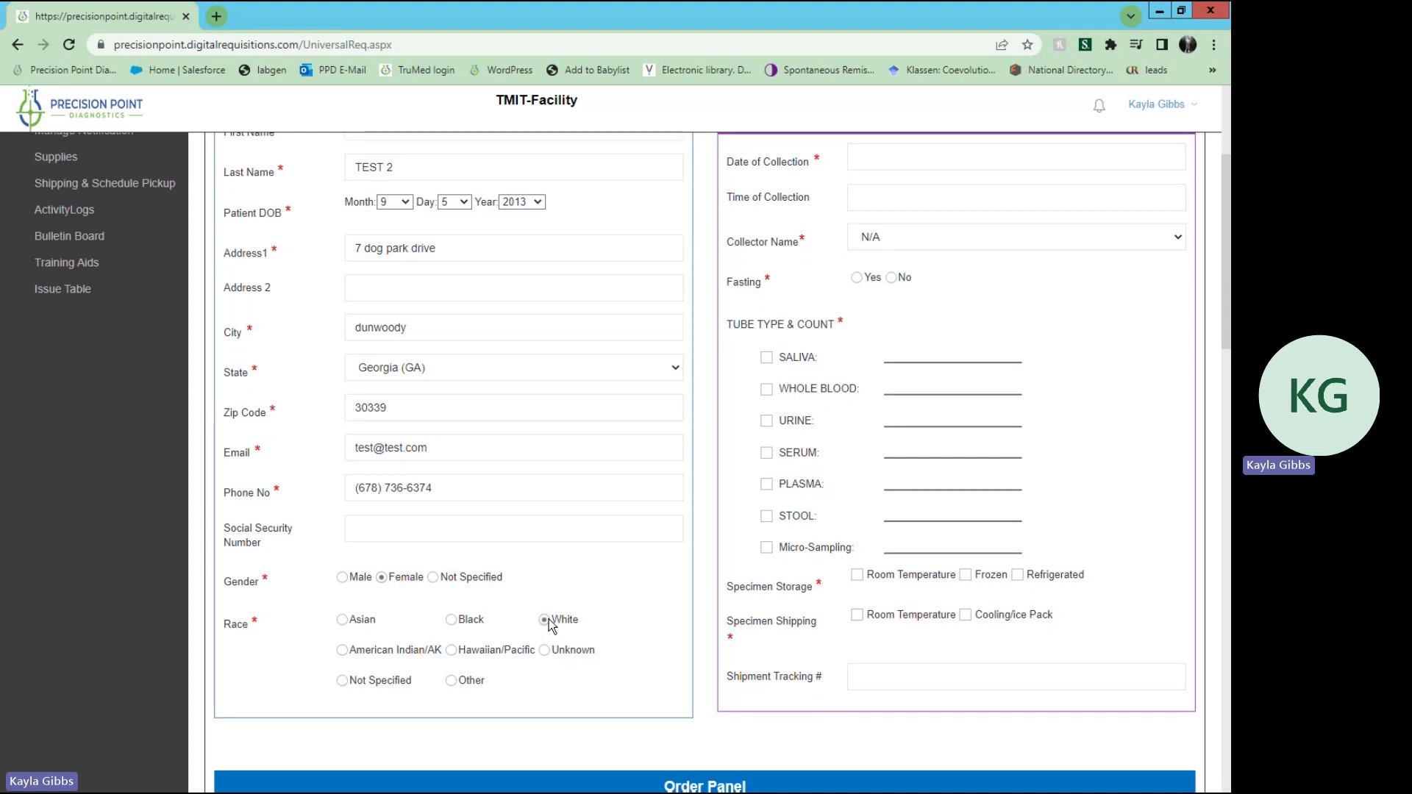
scroll(619, 649, up, 4)
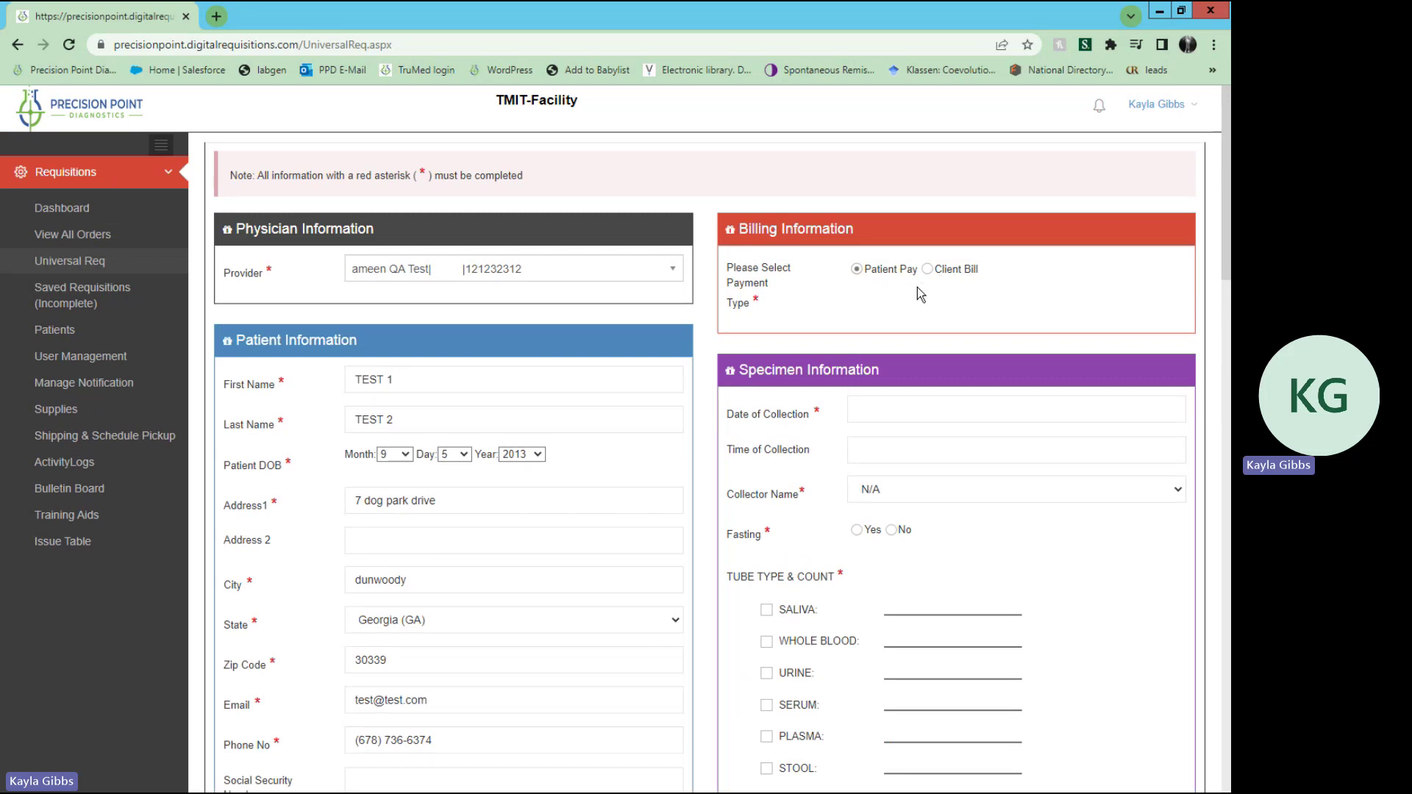
Step: Set the collection date to 08/30/2023 and mark the patient as not fasting
click(891, 399)
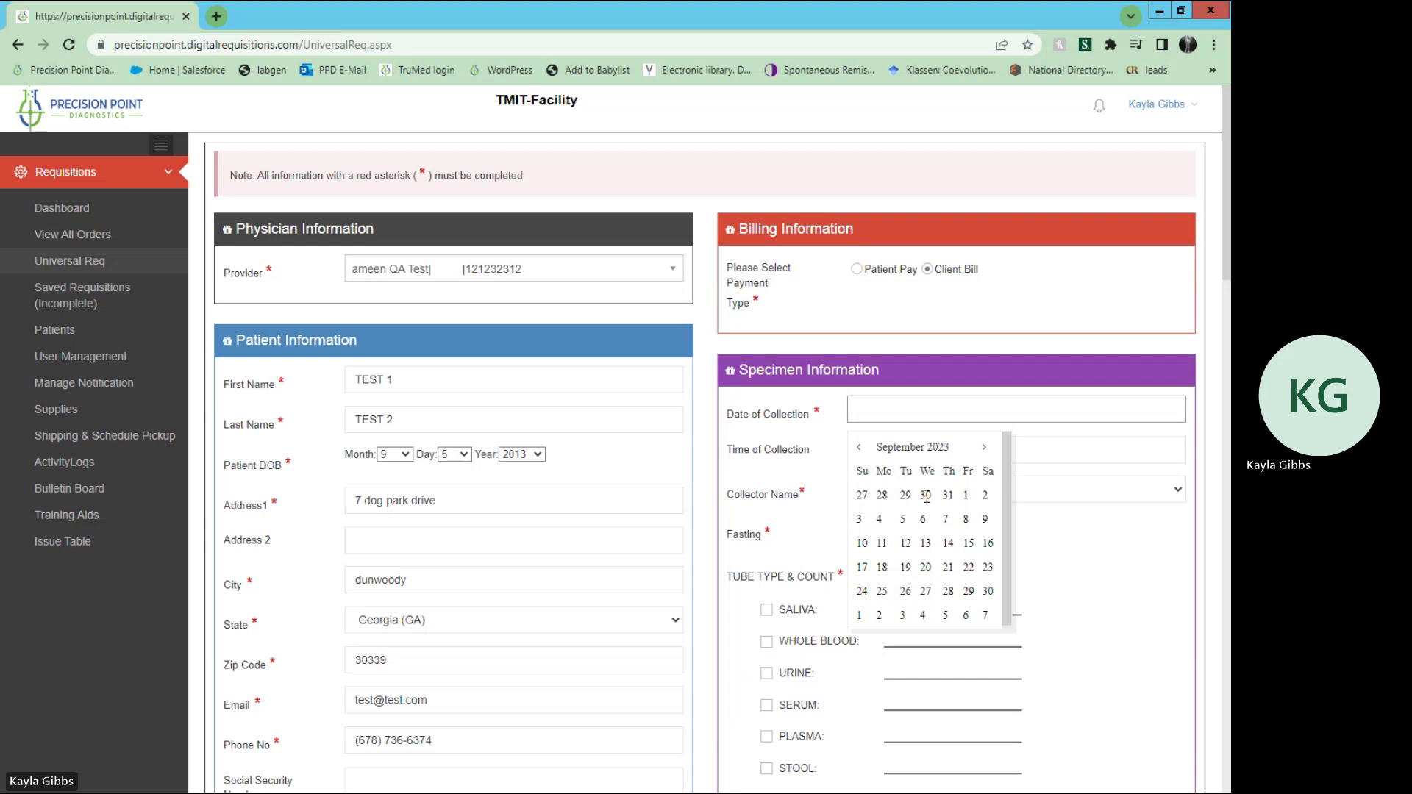
click(925, 496)
scroll(926, 497, down, 2)
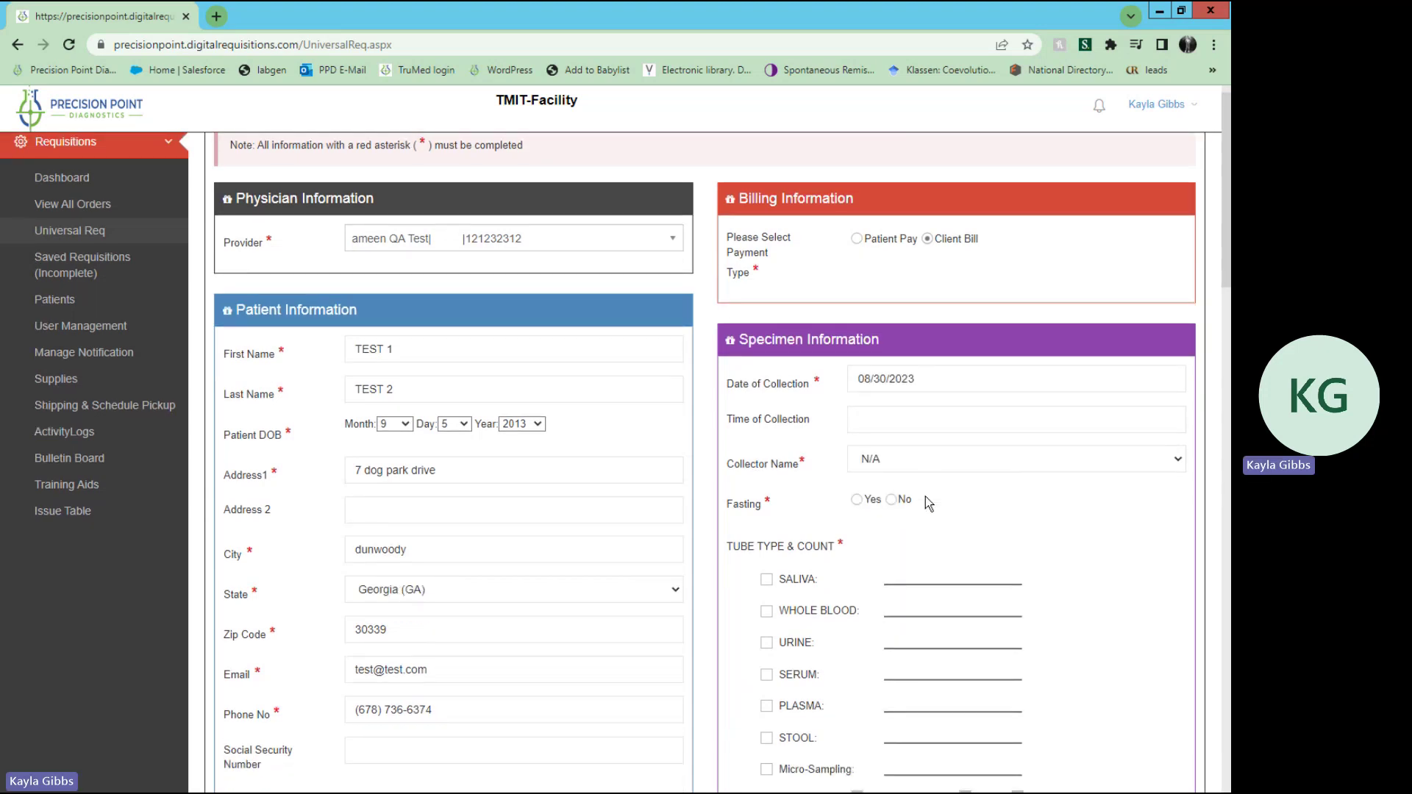
click(892, 407)
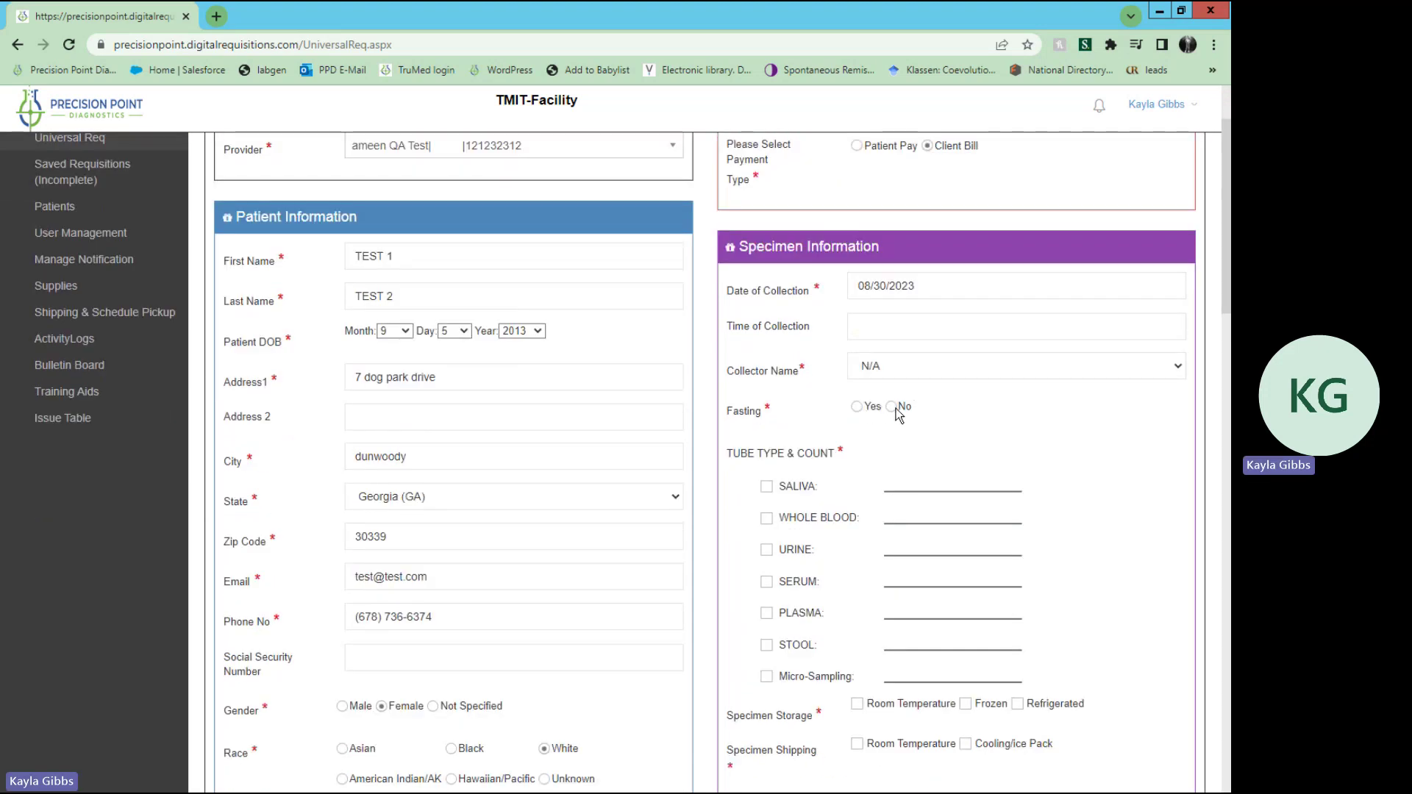
Step: Choose serum as the tube type, room-temperature storage and cooling/ice pack shipping
scroll(860, 464, down, 1)
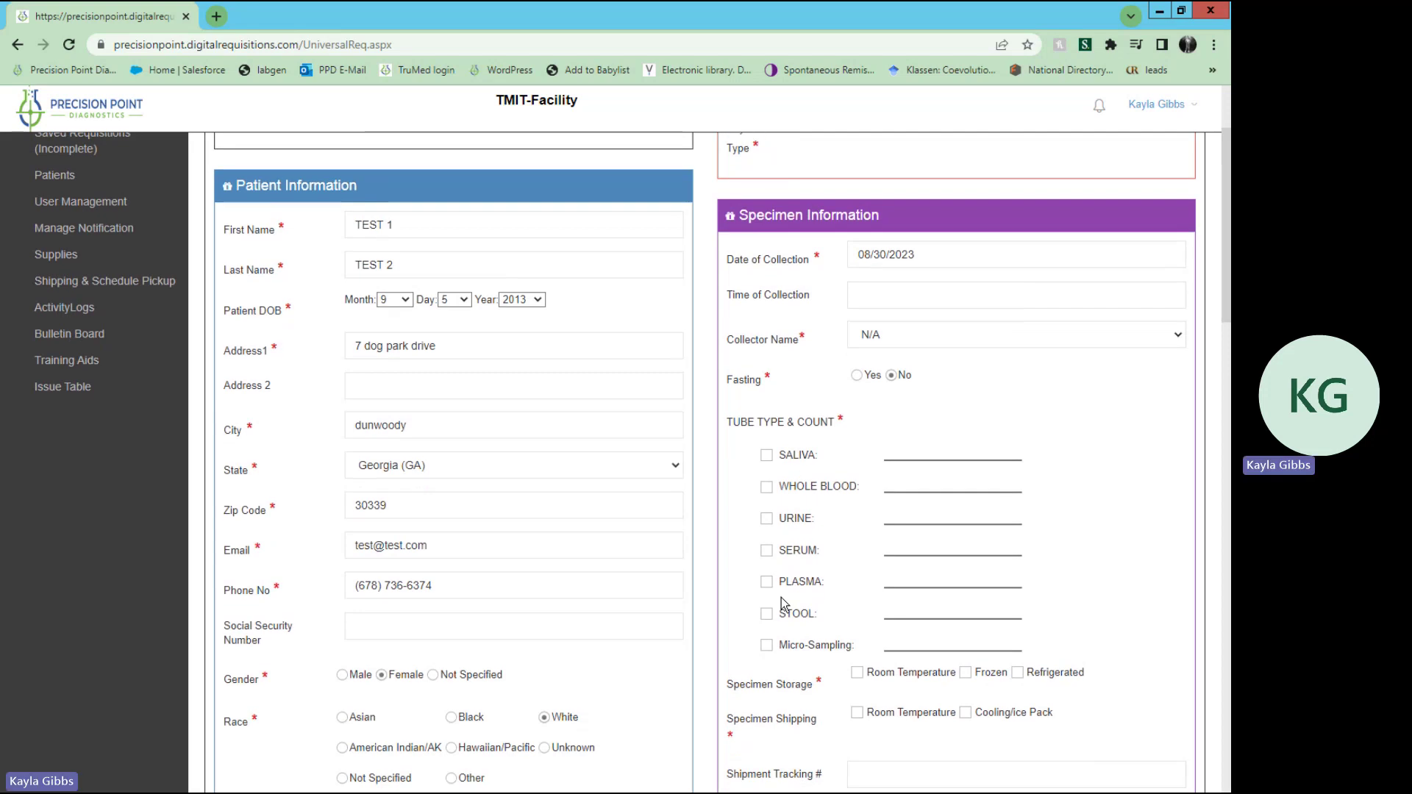
click(767, 552)
scroll(846, 651, down, 3)
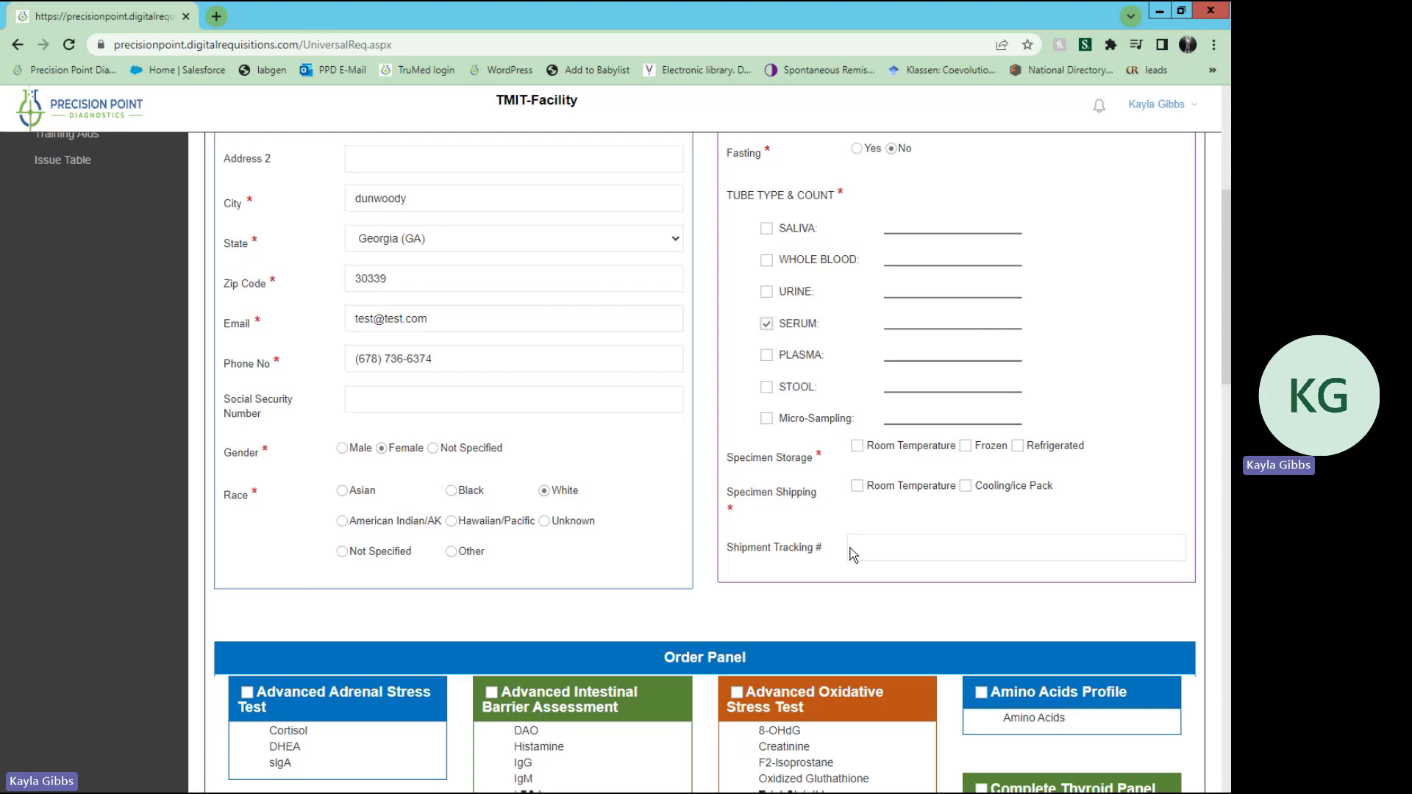
click(858, 449)
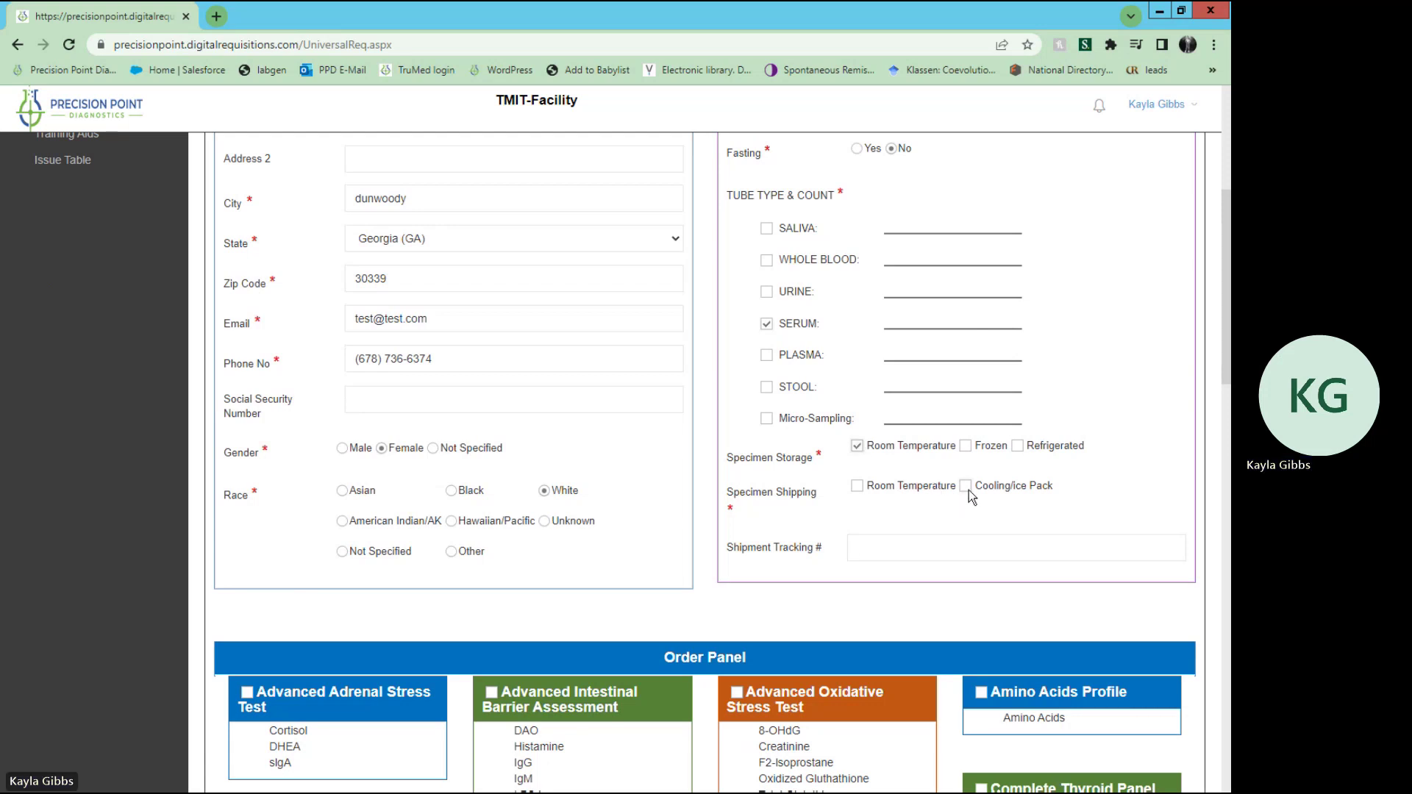
click(917, 545)
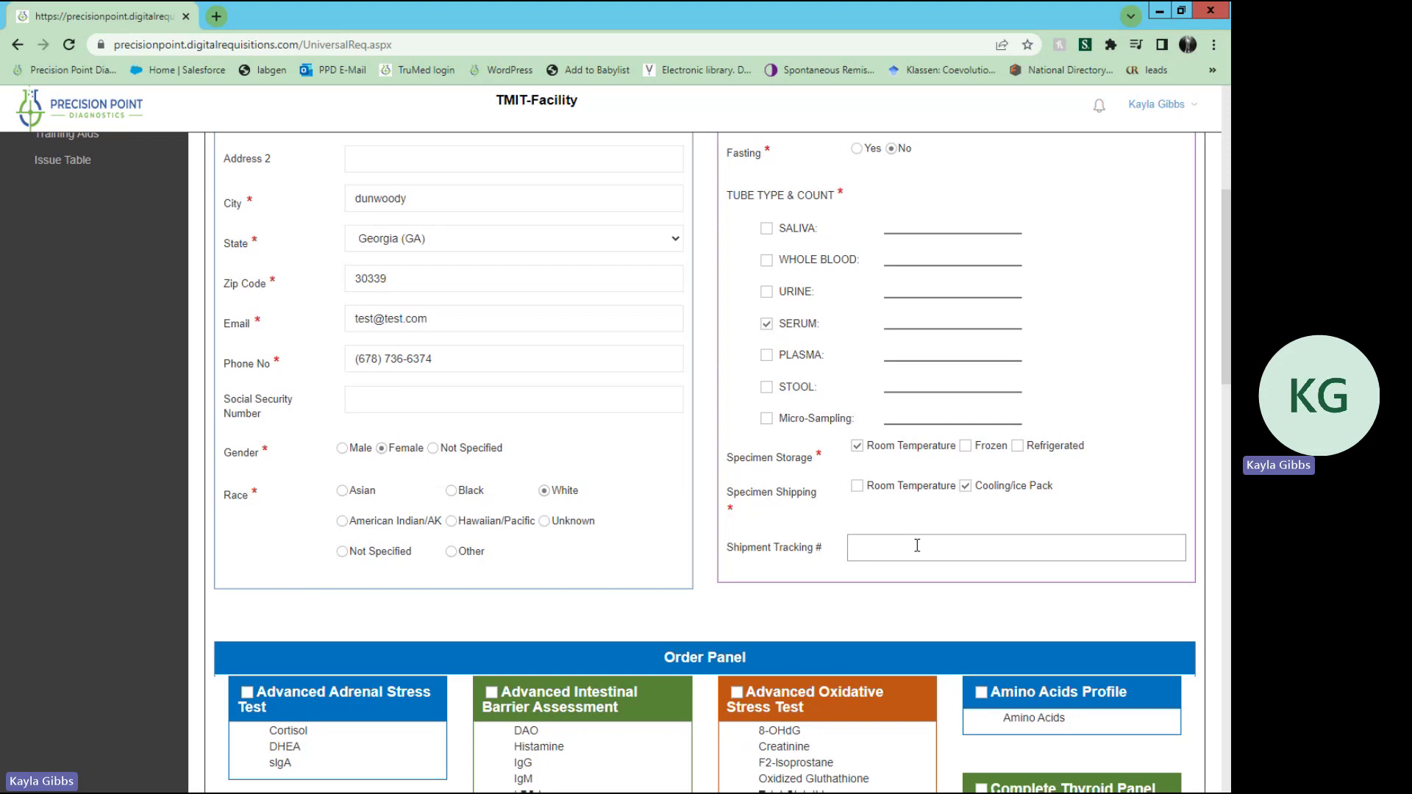
scroll(917, 545, down, 3)
scroll(917, 545, down, 10)
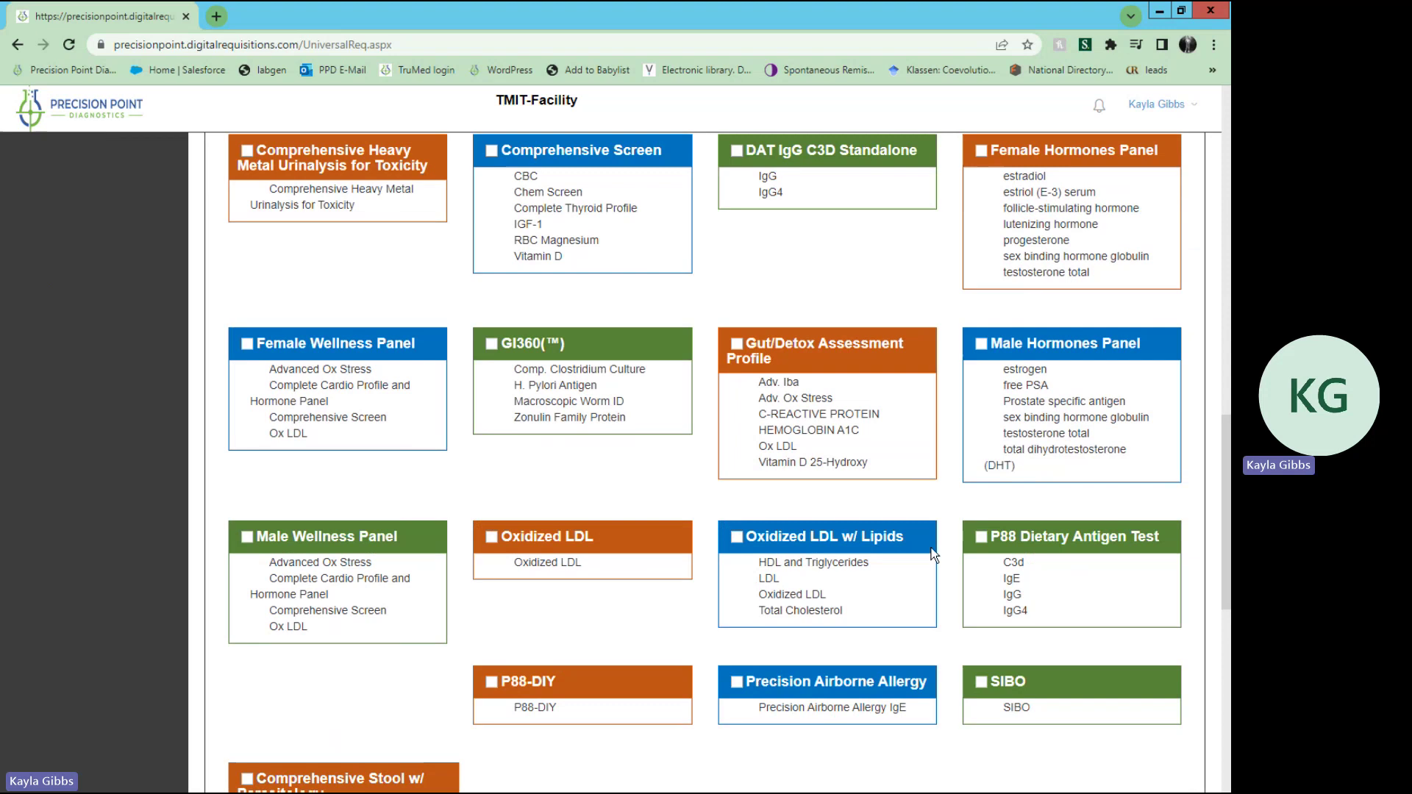
Step: Tick the P88 Dietary Antigen Test in the Order Panel
click(981, 537)
scroll(950, 582, down, 6)
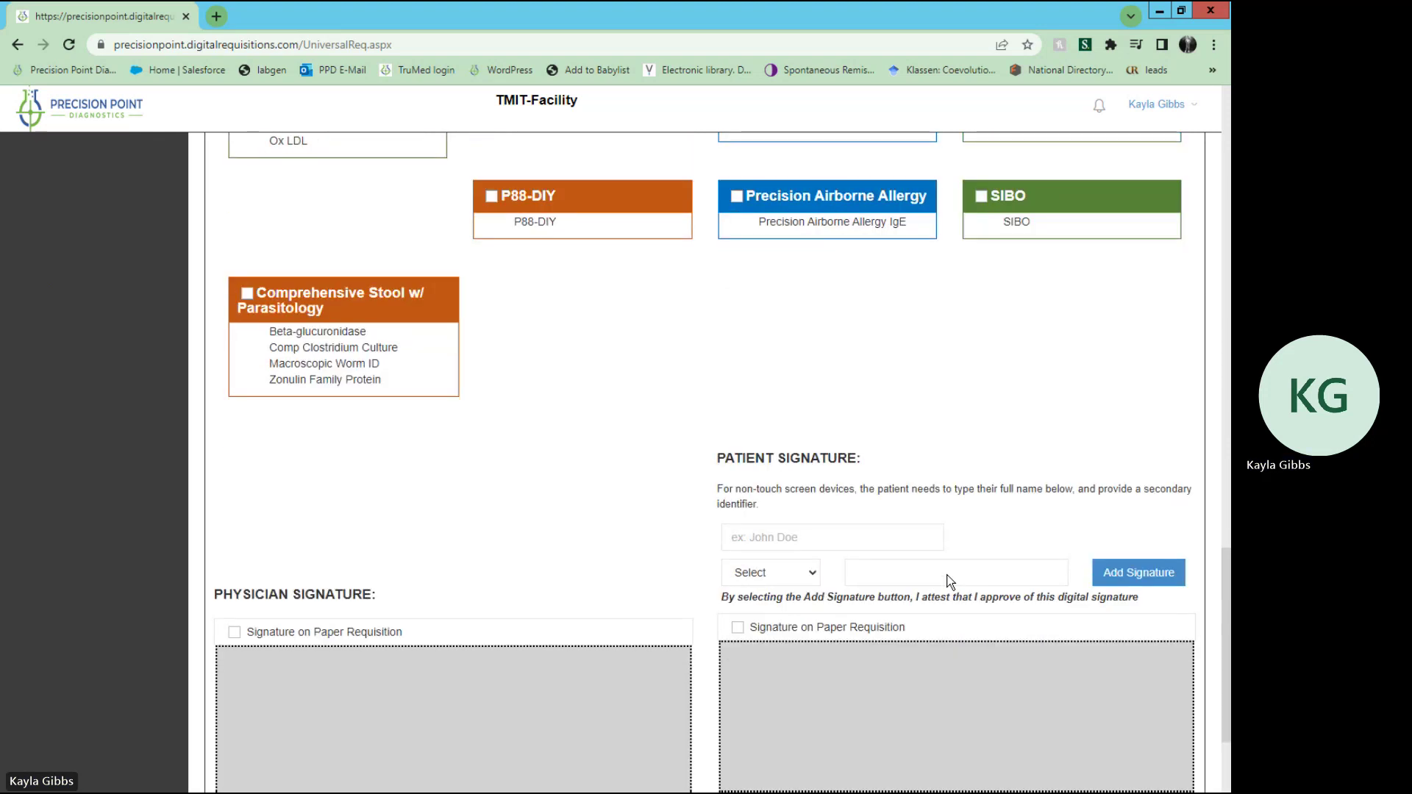
scroll(949, 581, down, 2)
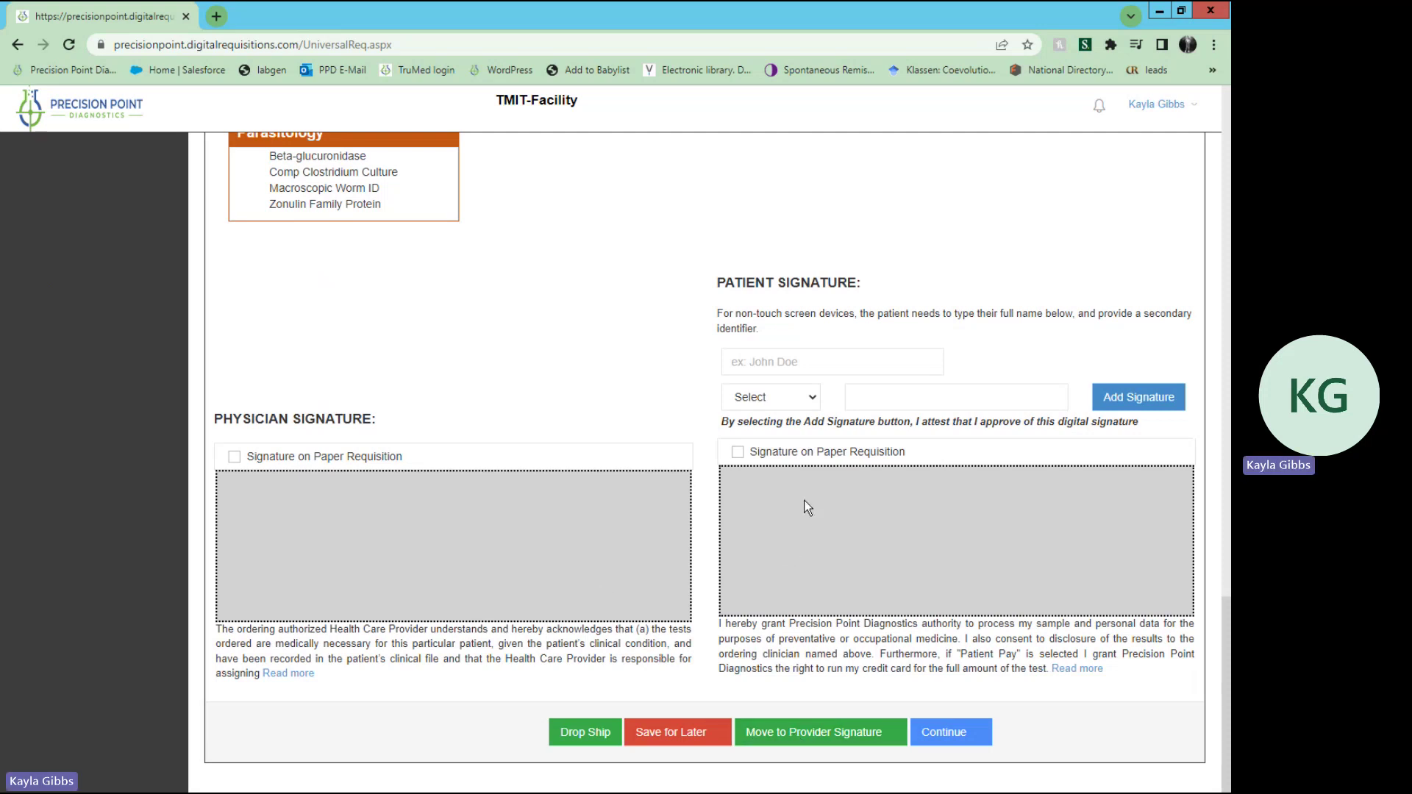
Step: Add the patient's typed name signature verified by date of birth, then draw the physician signature
click(834, 368)
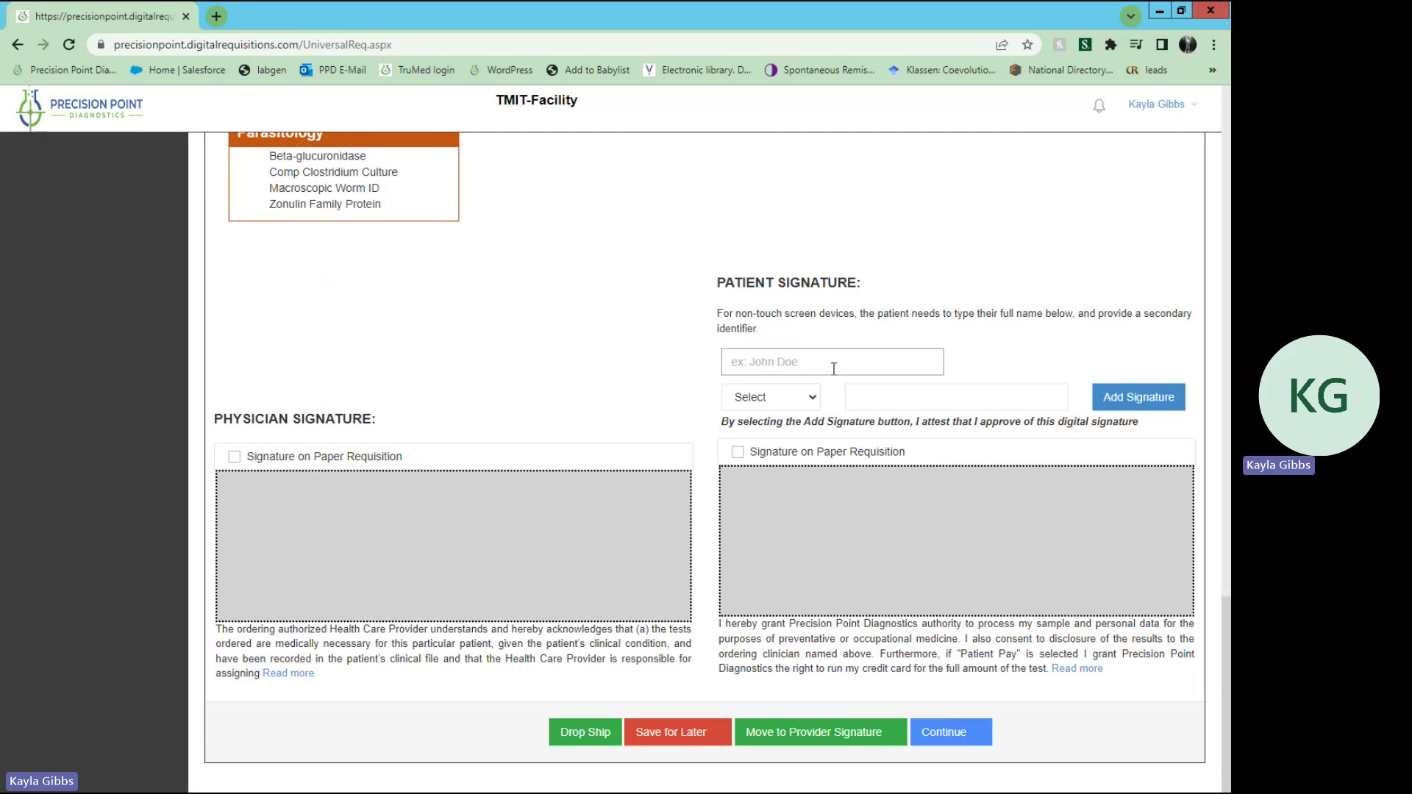
text(Test 1 Test 2)
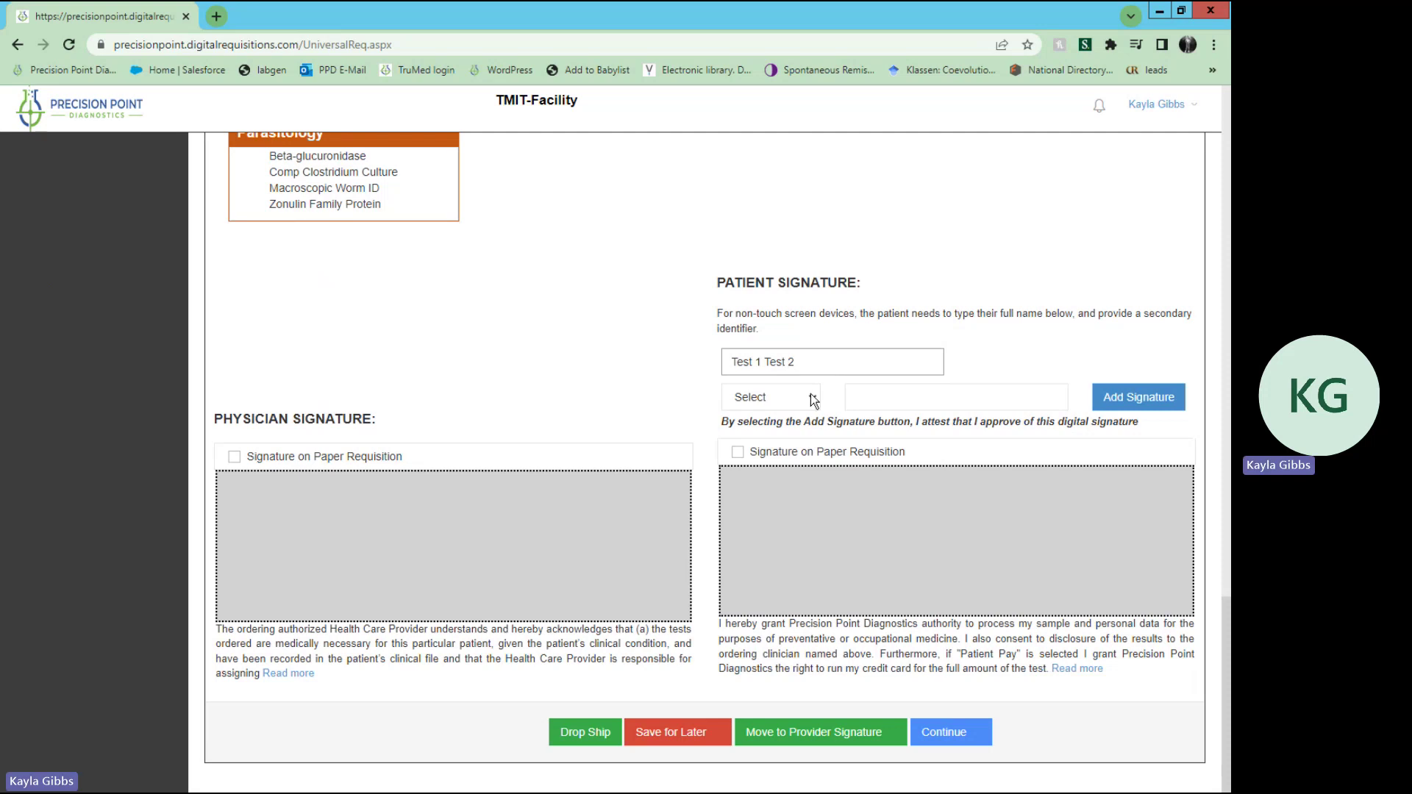
click(814, 399)
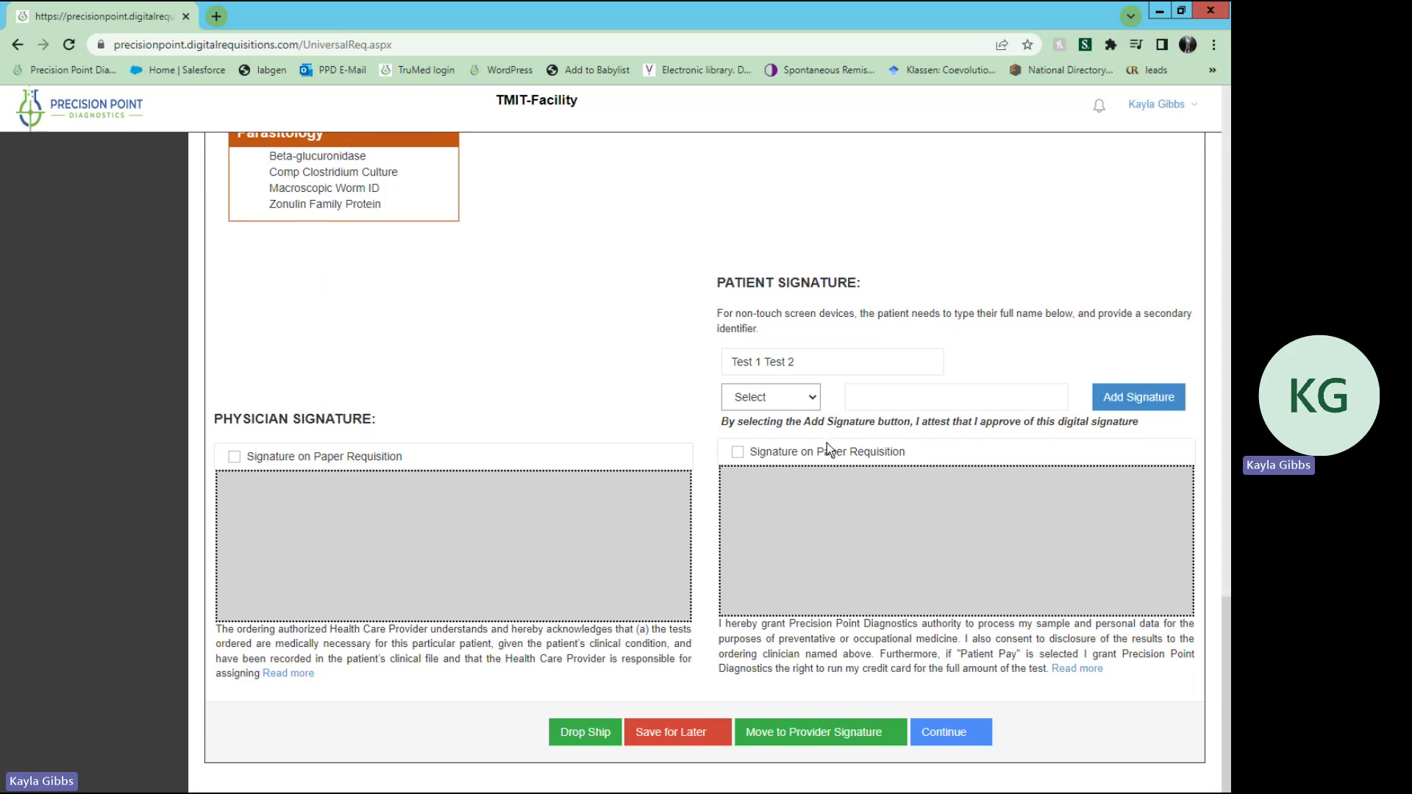
key(Down)
click(1161, 398)
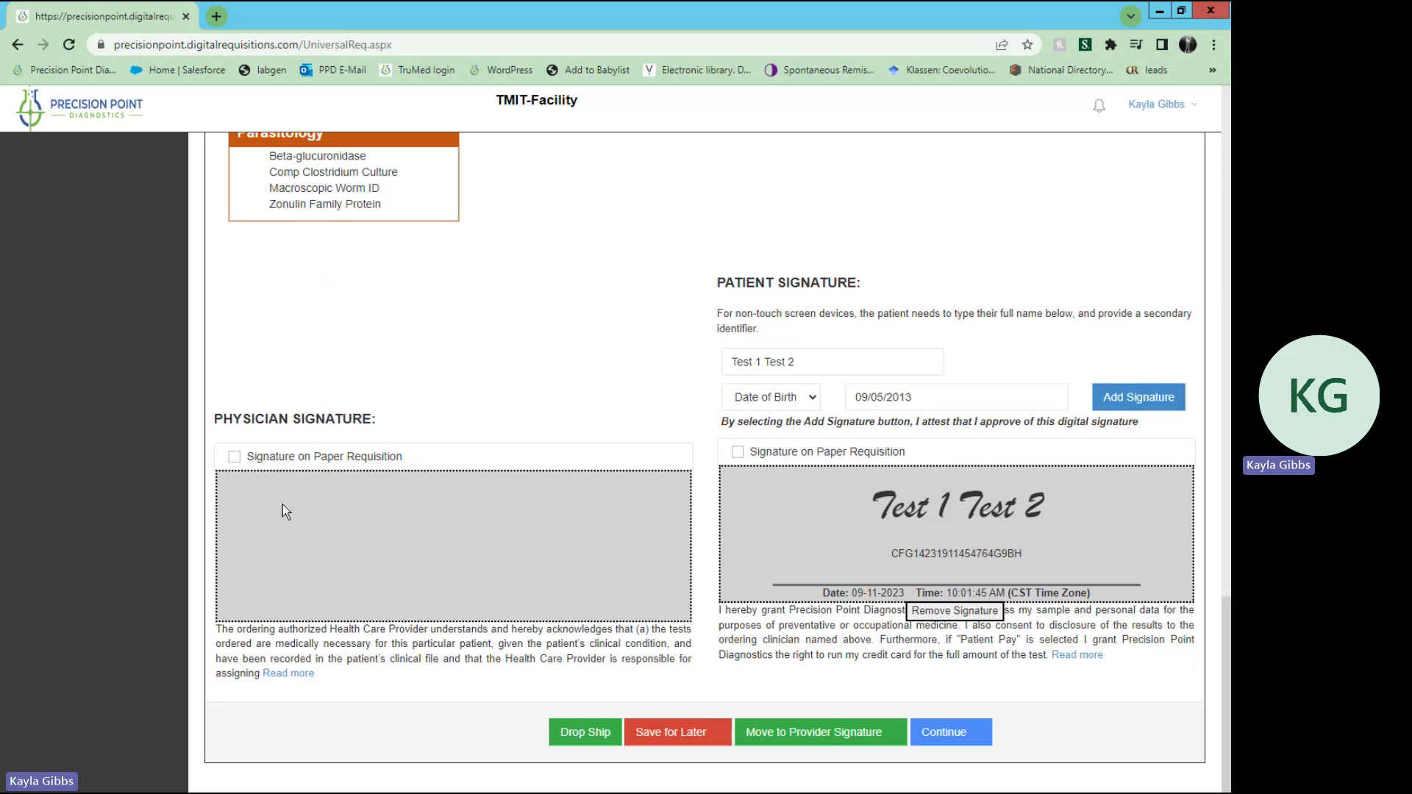
drag(282, 505, 344, 495)
mouse_move(459, 513)
mouse_down()
mouse_move(460, 487)
mouse_move(558, 546)
mouse_up()
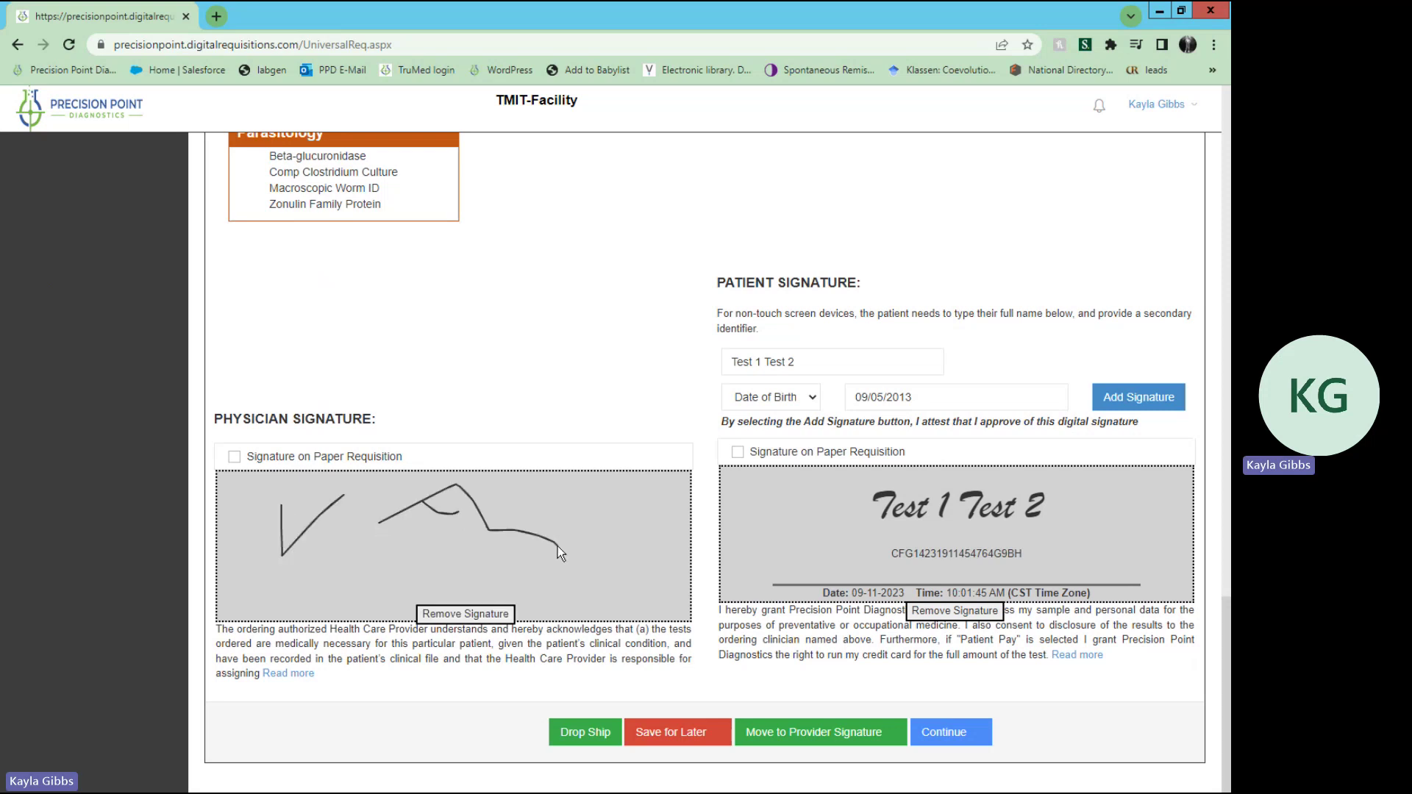
Step: Continue to the requisition review page and highlight the red warning about printing the requisition
click(965, 736)
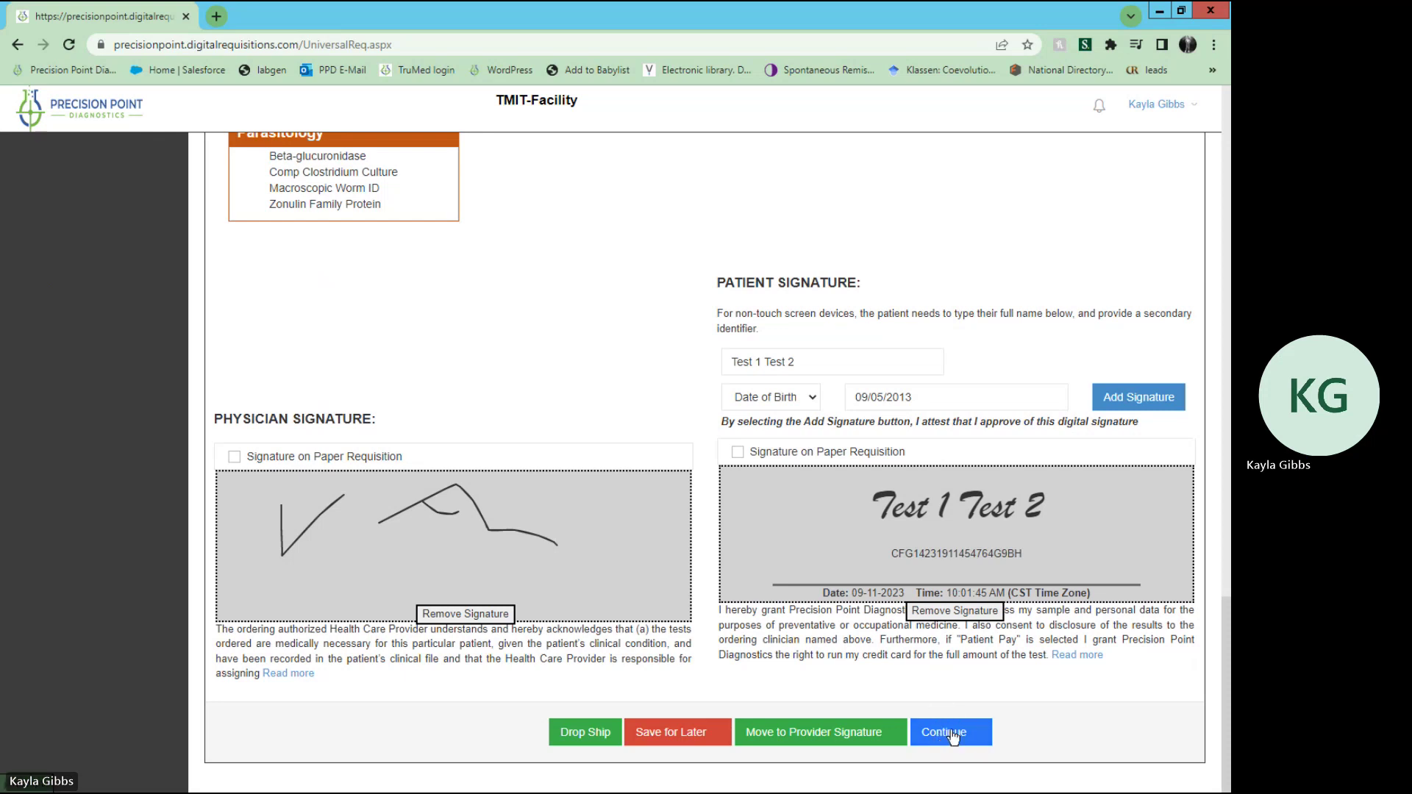
click(951, 731)
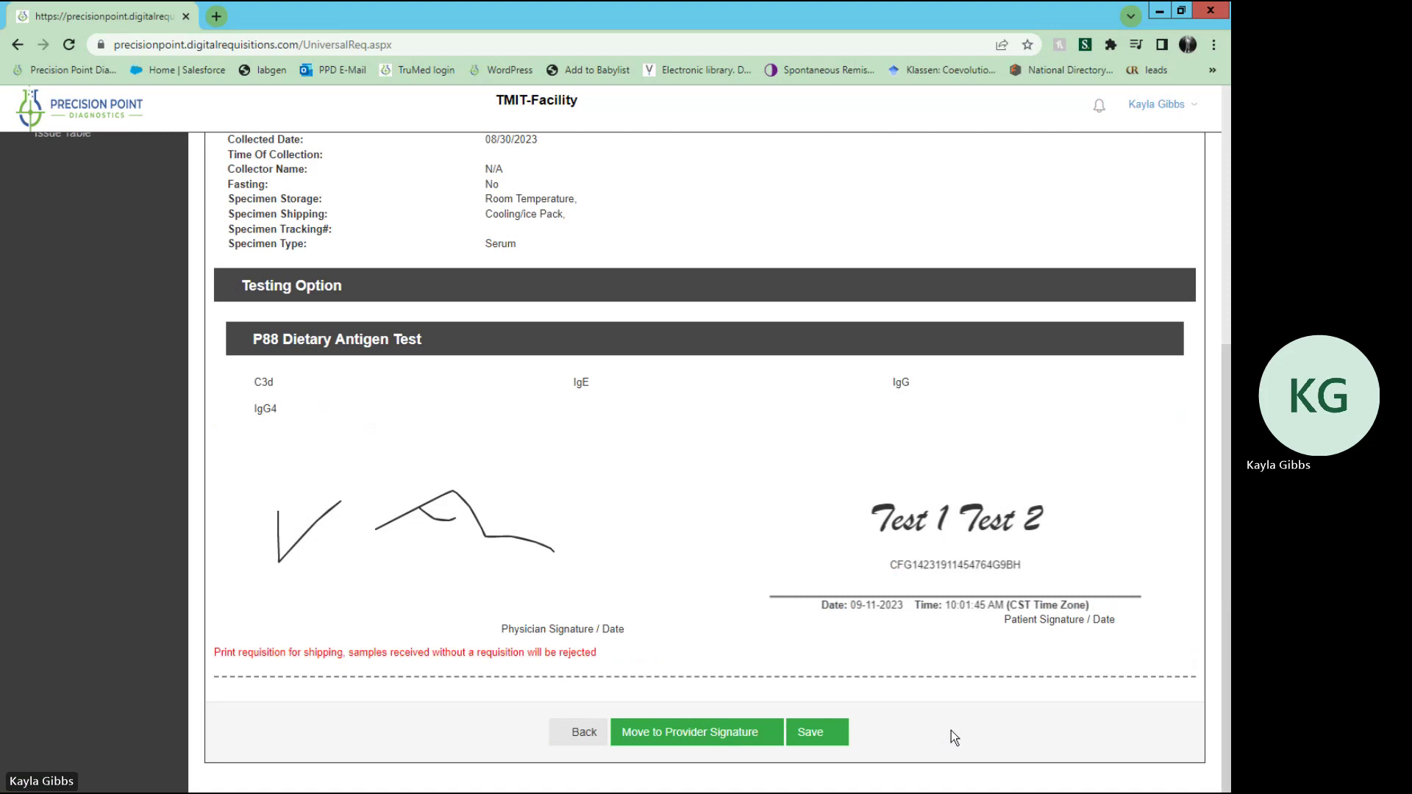
scroll(718, 668, up, 6)
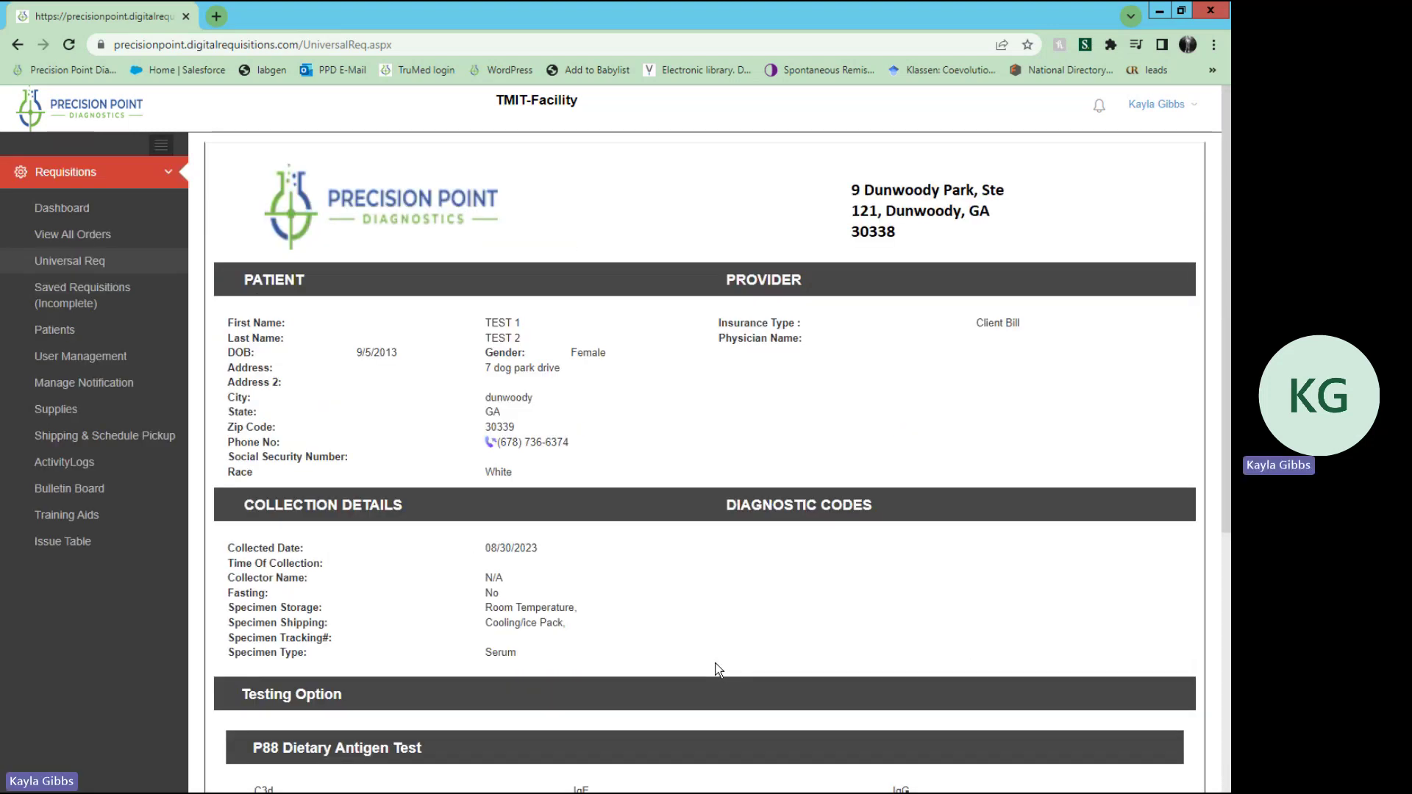
scroll(718, 670, down, 1)
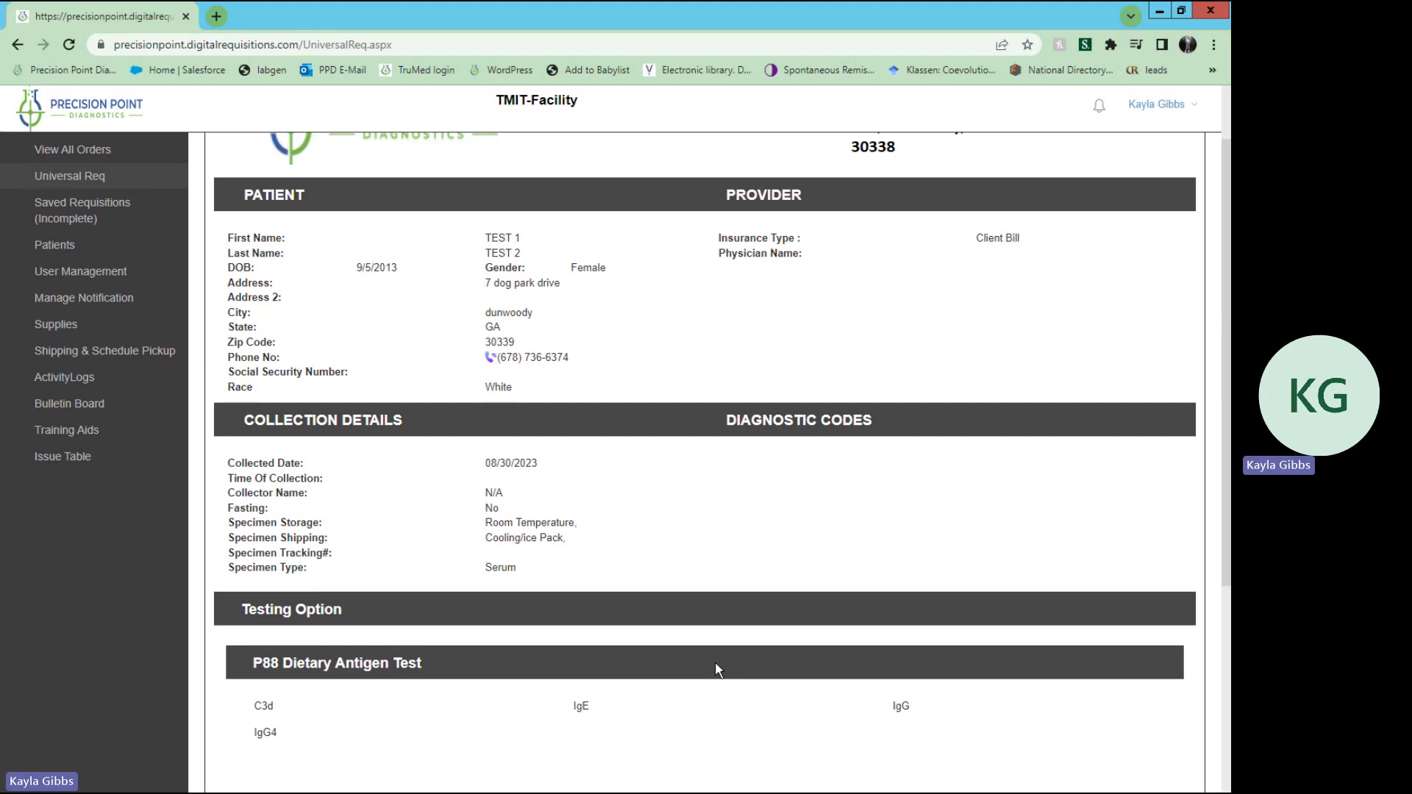
scroll(717, 668, down, 4)
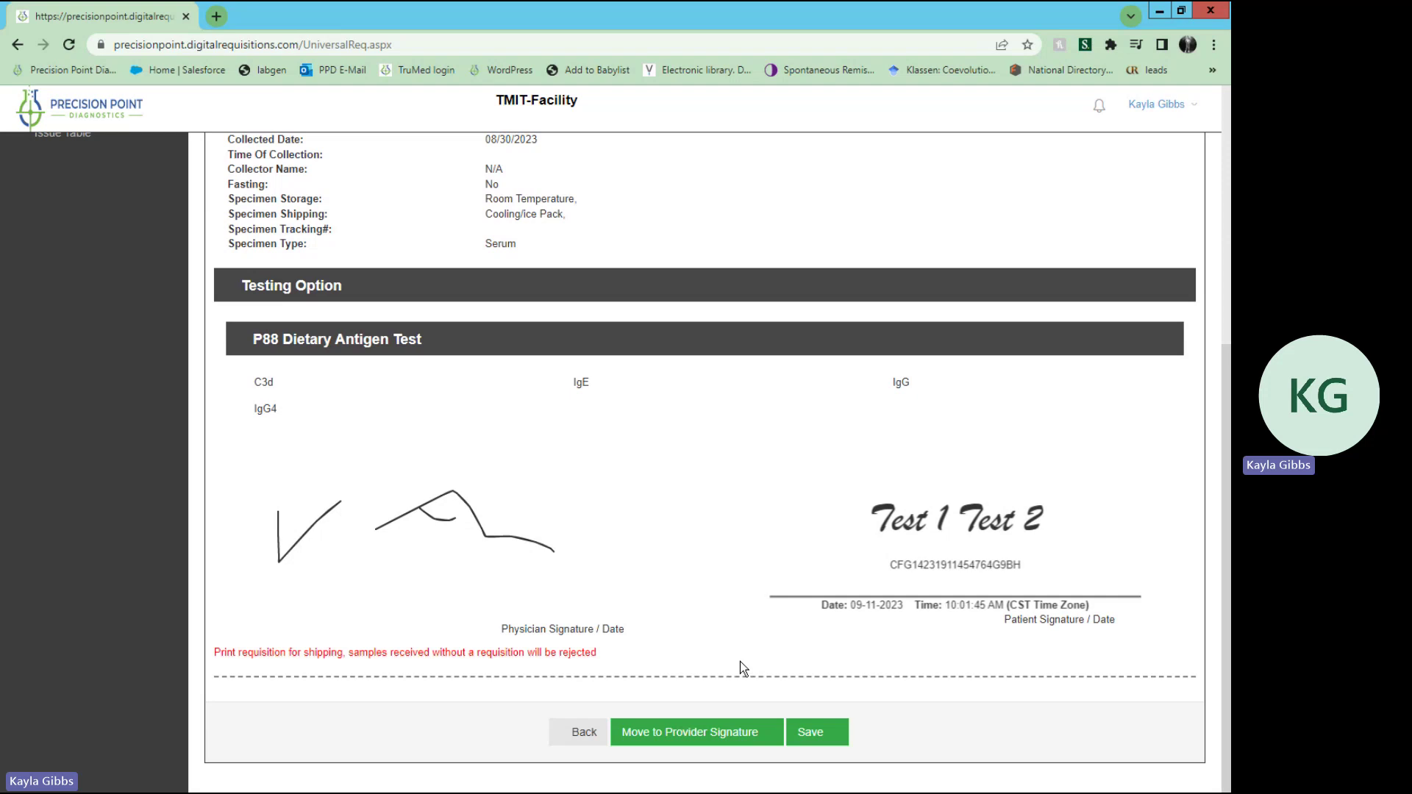
drag(603, 655, 210, 654)
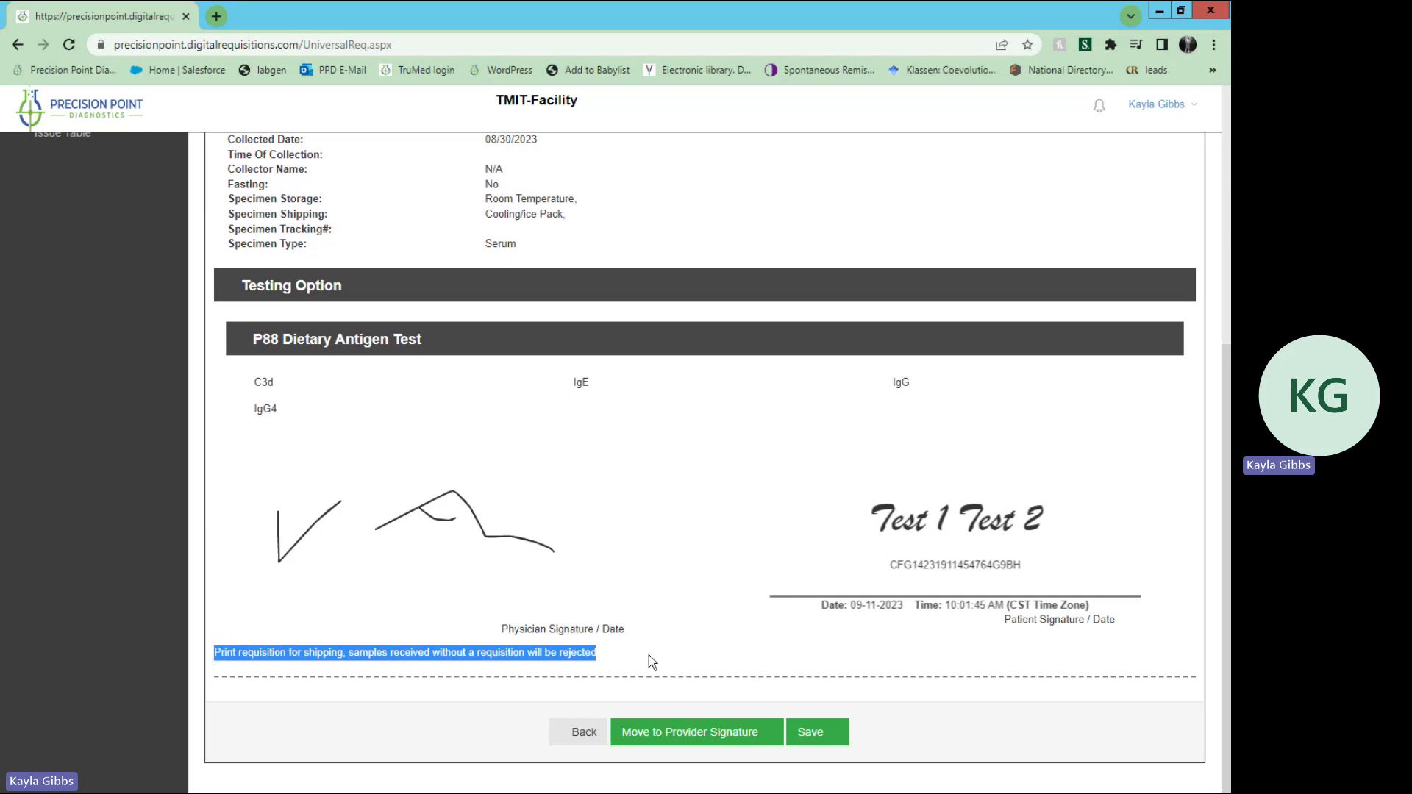
Step: Save the signed requisition to reach the Print Requisitions / Print Label page
click(833, 733)
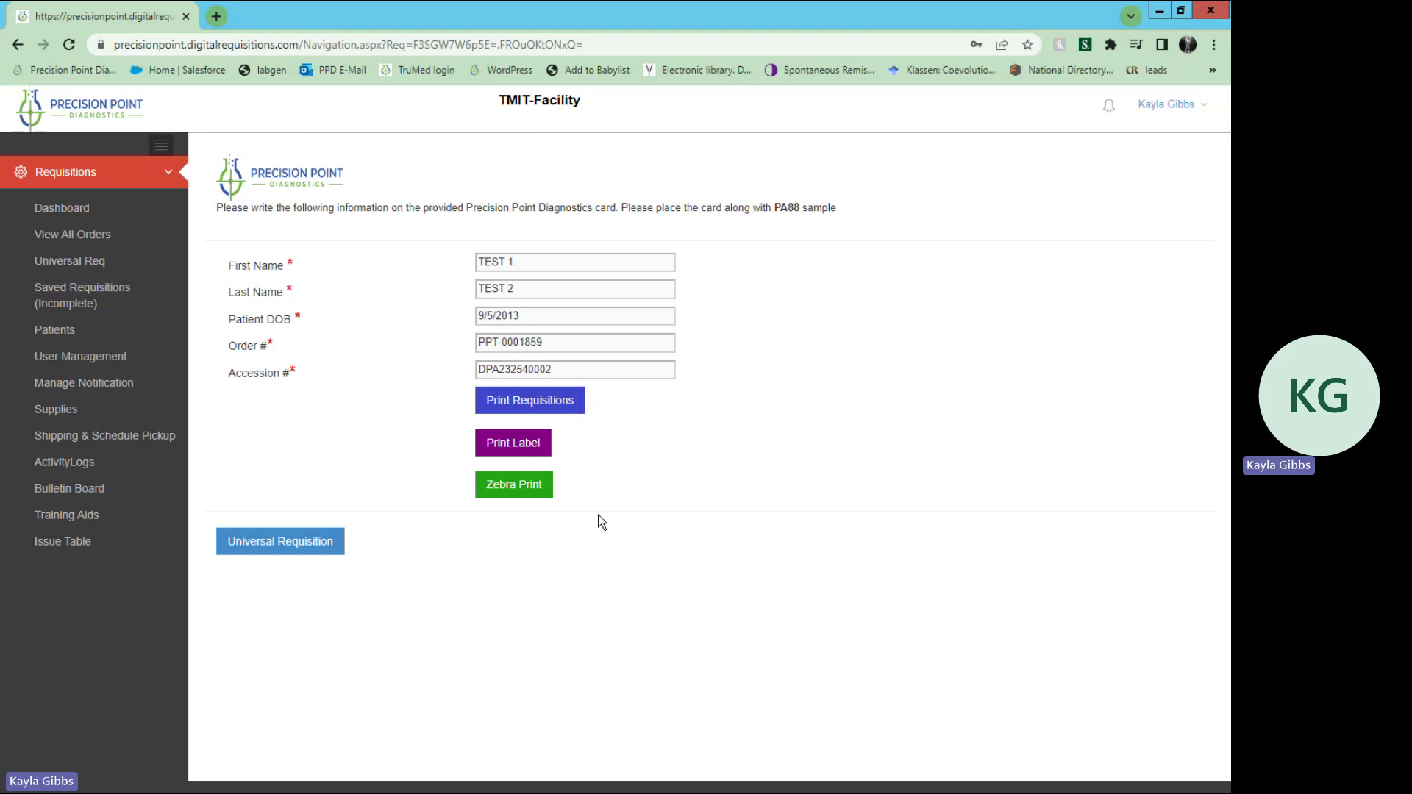
Step: Go to the Patients page from the left sidebar
click(137, 332)
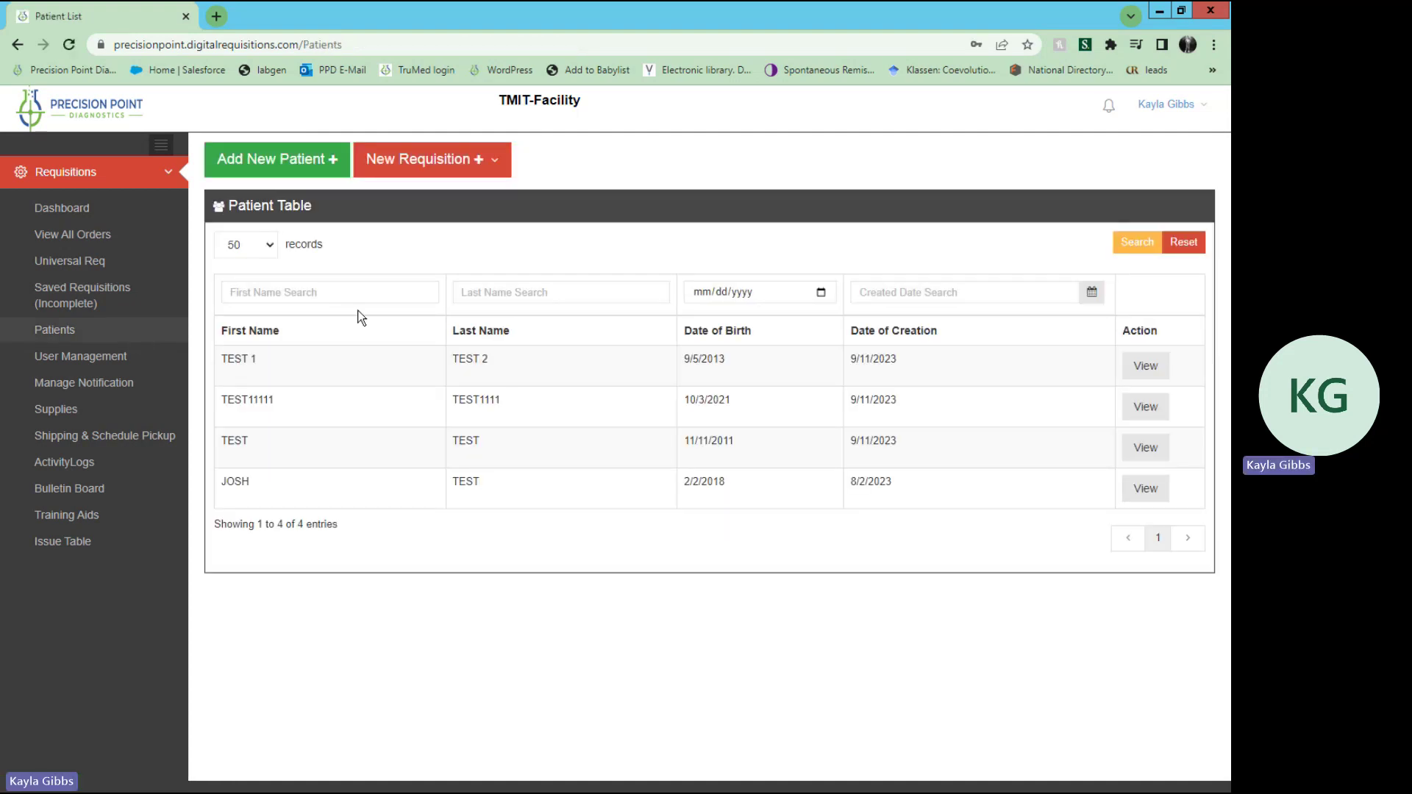